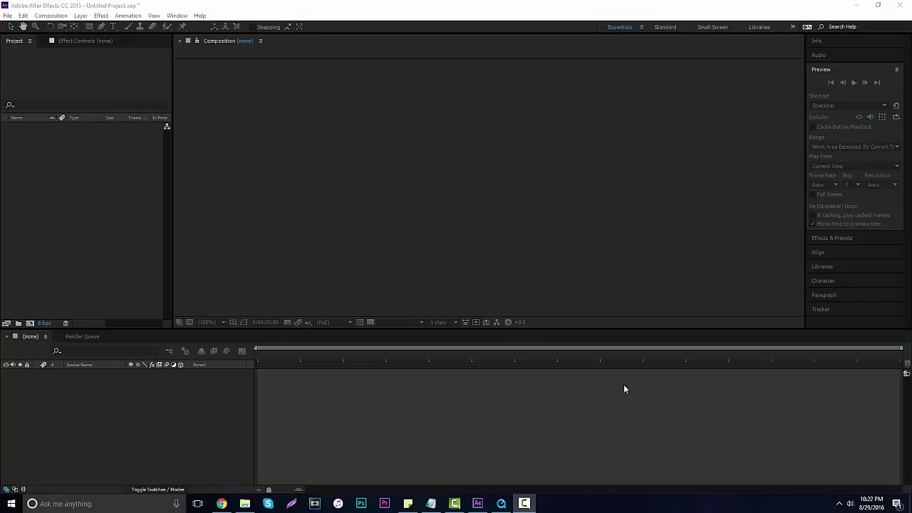
# Step: Review the finished timelapse preview video in QuickTime by scrubbing through it, and close the player
pyautogui.click(502, 504)
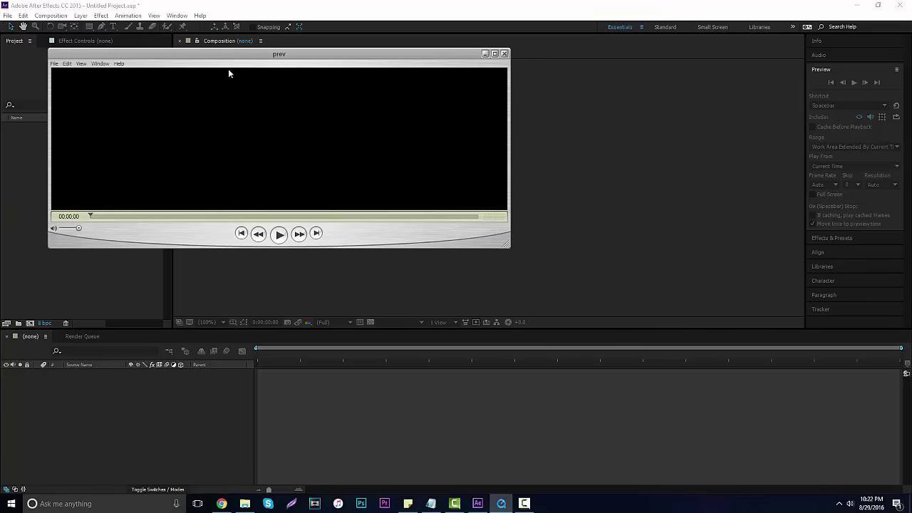
pyautogui.moveTo(230, 55); pyautogui.dragTo(378, 128)
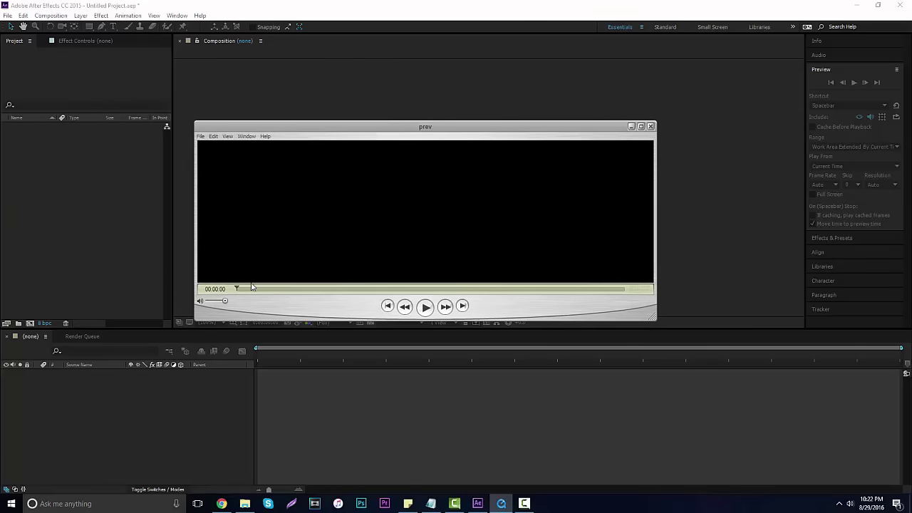
pyautogui.moveTo(258, 289); pyautogui.dragTo(611, 301)
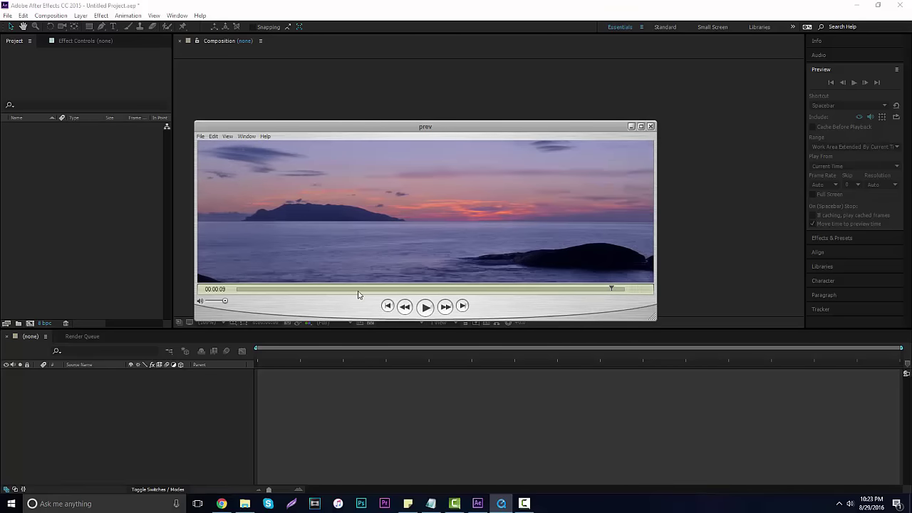
pyautogui.click(302, 289)
pyautogui.moveTo(320, 293); pyautogui.dragTo(606, 289)
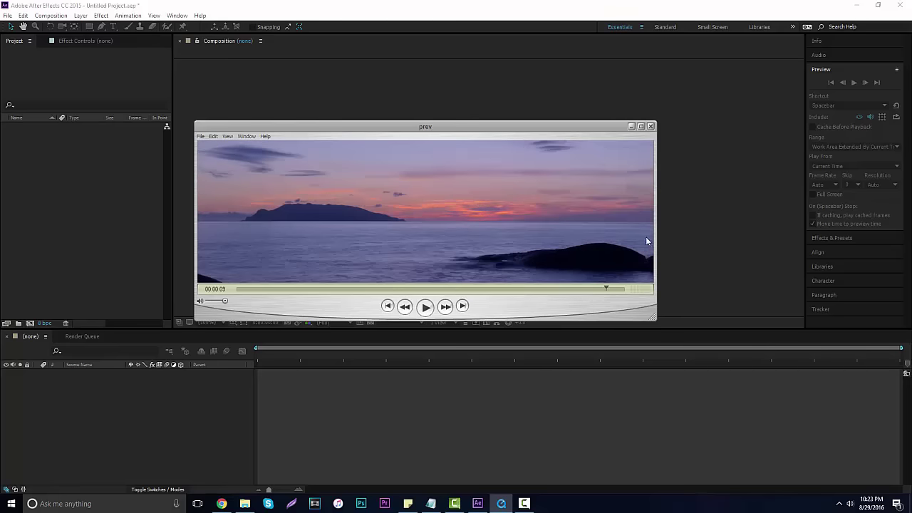
pyautogui.click(650, 127)
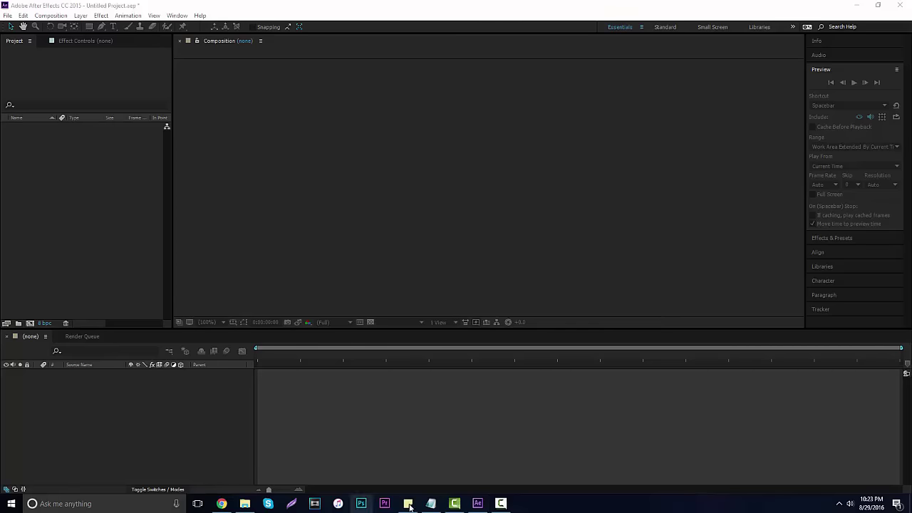
# Step: Import the "PERFECT SUNSET 60min 4K (Ultra HD)" video from the TimelapseRaw folder into the After Effects project
pyautogui.click(244, 504)
pyautogui.click(284, 119)
pyautogui.moveTo(284, 118); pyautogui.dragTo(87, 206)
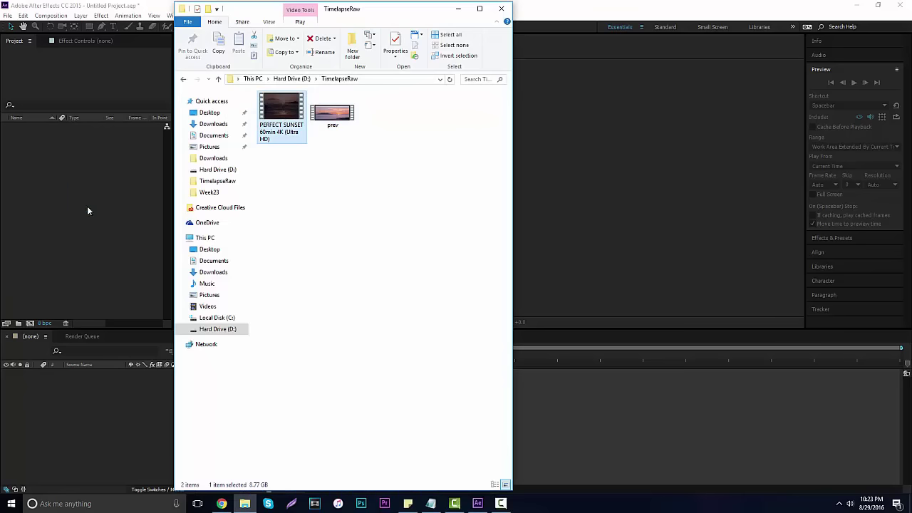
pyautogui.click(148, 225)
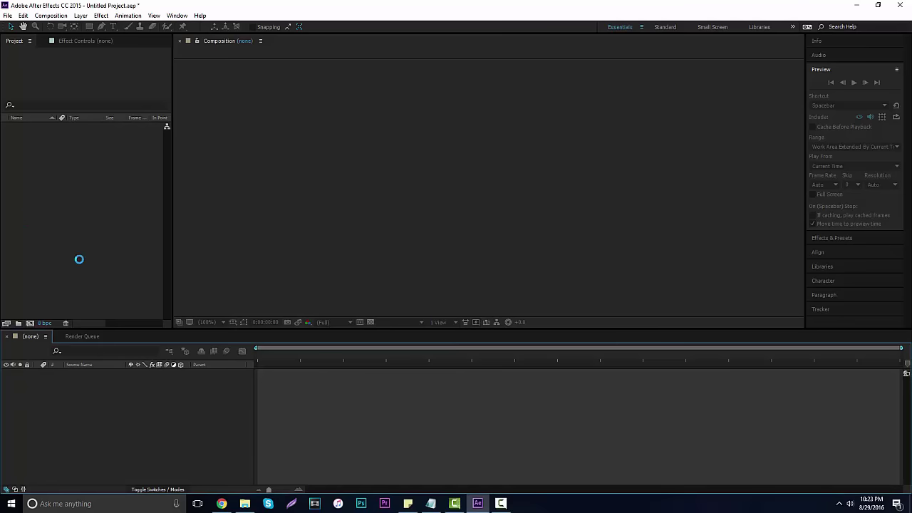
pyautogui.click(21, 164)
pyautogui.click(34, 127)
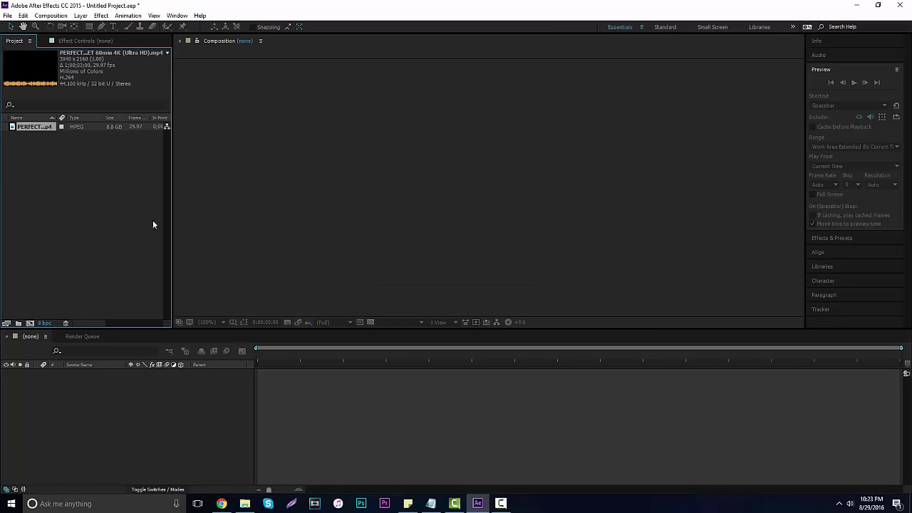
# Step: Create a composition from the imported sunset clip and keep its preview resolution at Quarter
pyautogui.click(50, 15)
pyautogui.click(84, 216)
pyautogui.moveTo(34, 127); pyautogui.dragTo(140, 376)
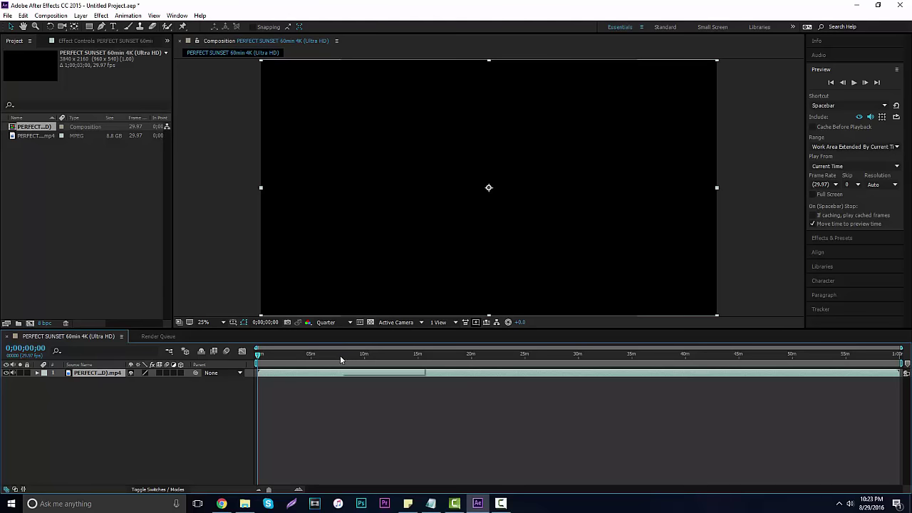
pyautogui.moveTo(341, 360); pyautogui.dragTo(376, 357)
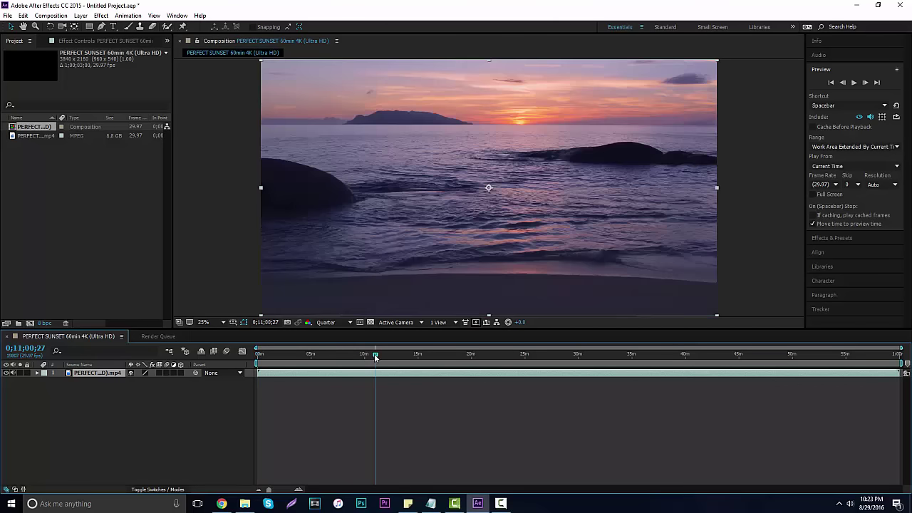
pyautogui.click(345, 324)
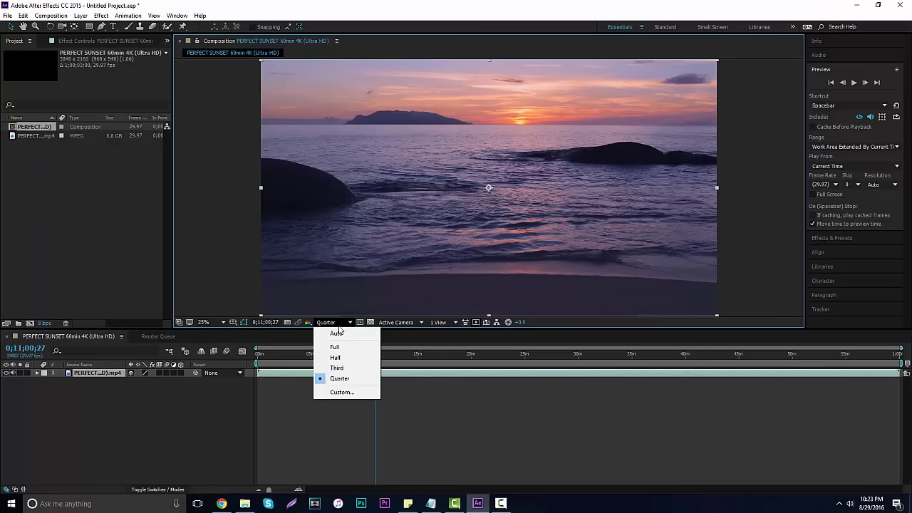
pyautogui.click(338, 380)
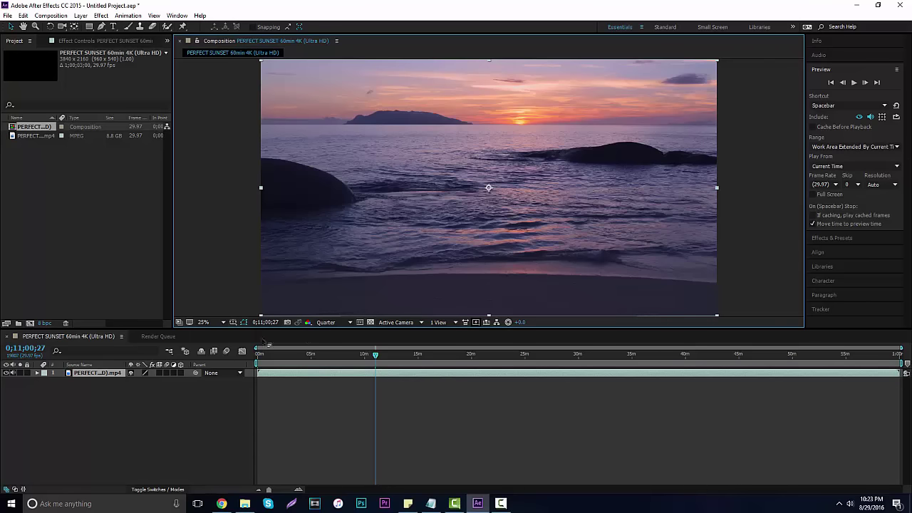
# Step: Split the sunset layer at 0;07;33;02 and delete the part before the cut
pyautogui.click(342, 357)
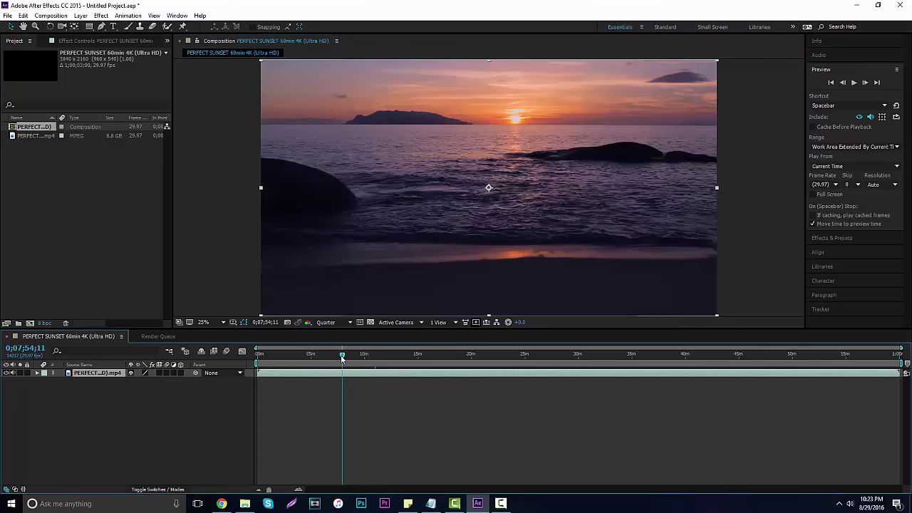
pyautogui.moveTo(342, 358)
pyautogui.mouseDown()
pyautogui.moveTo(358, 356)
pyautogui.moveTo(338, 356)
pyautogui.mouseUp()
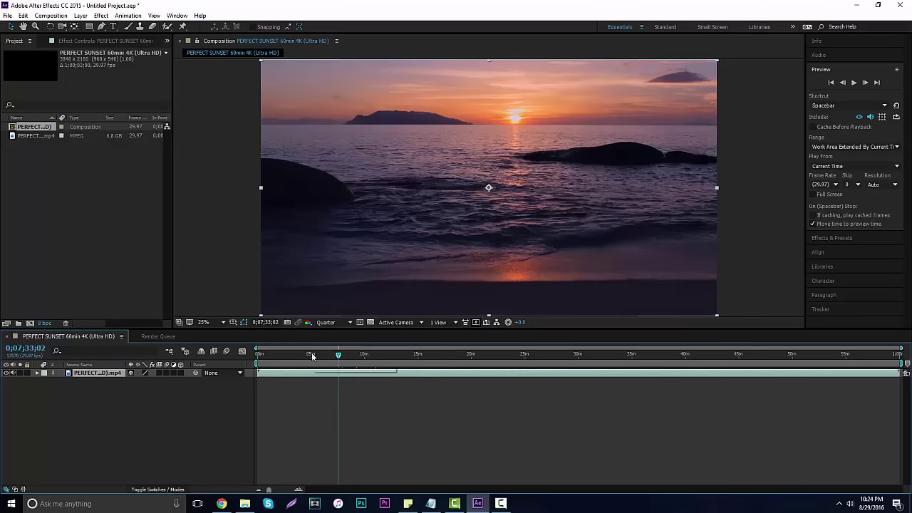
pyautogui.hotkey('ctrl', 'shift', 'd')
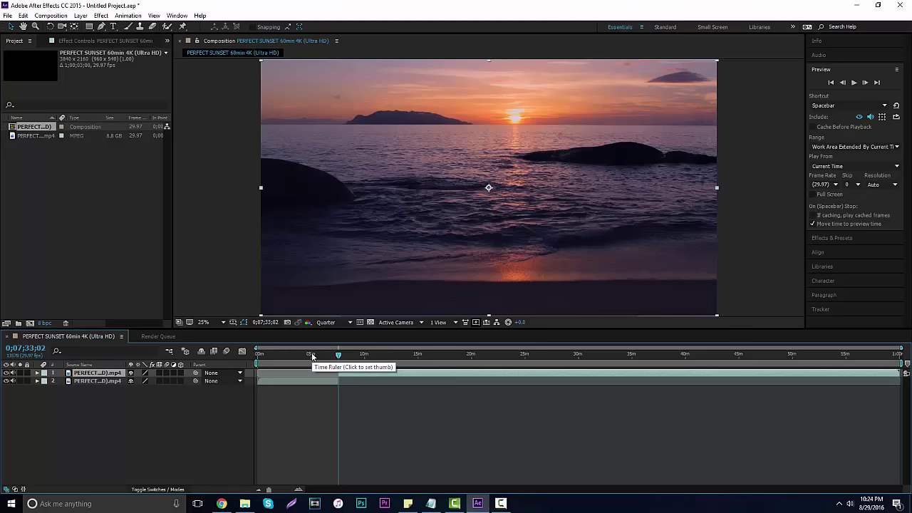
pyautogui.click(102, 382)
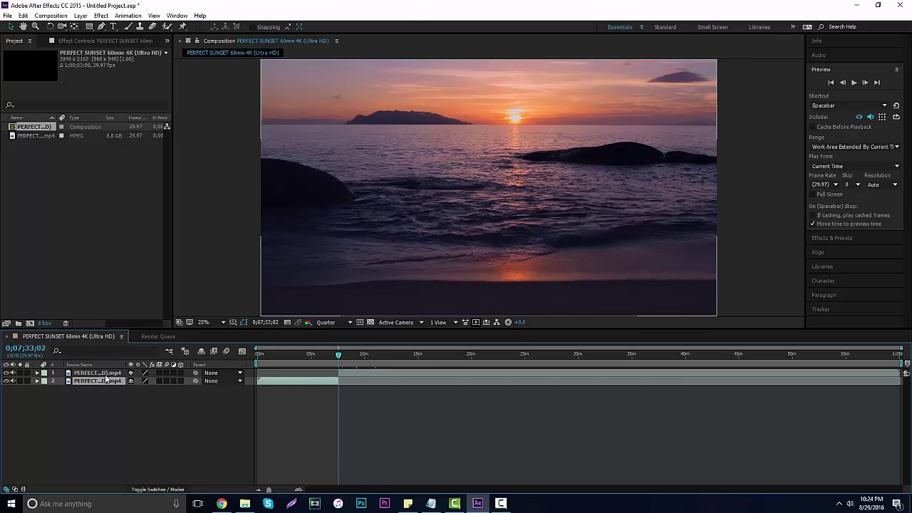
pyautogui.press('Delete')
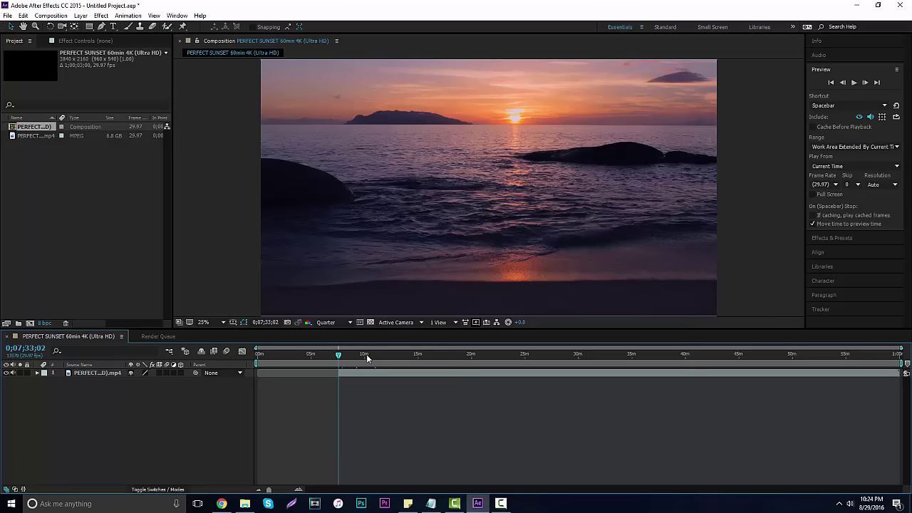
# Step: Split the remaining sunset layer at 0;18;10;00 and delete the part after the cut
pyautogui.click(433, 355)
pyautogui.click(452, 356)
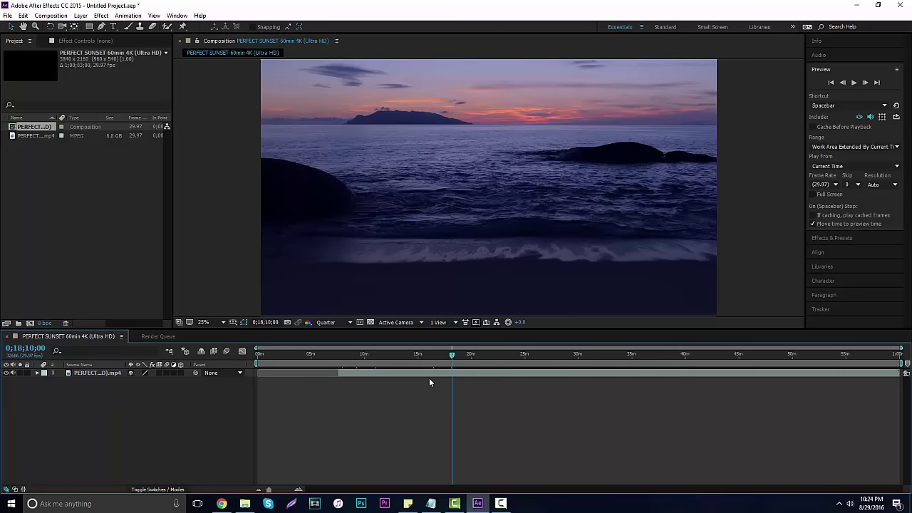
pyautogui.hotkey('ctrl', 'shift', 'd')
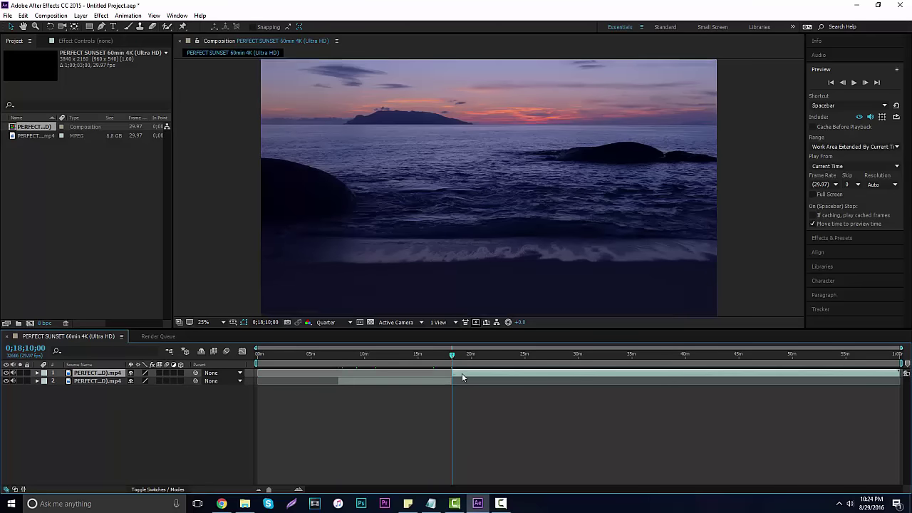
pyautogui.press('Delete')
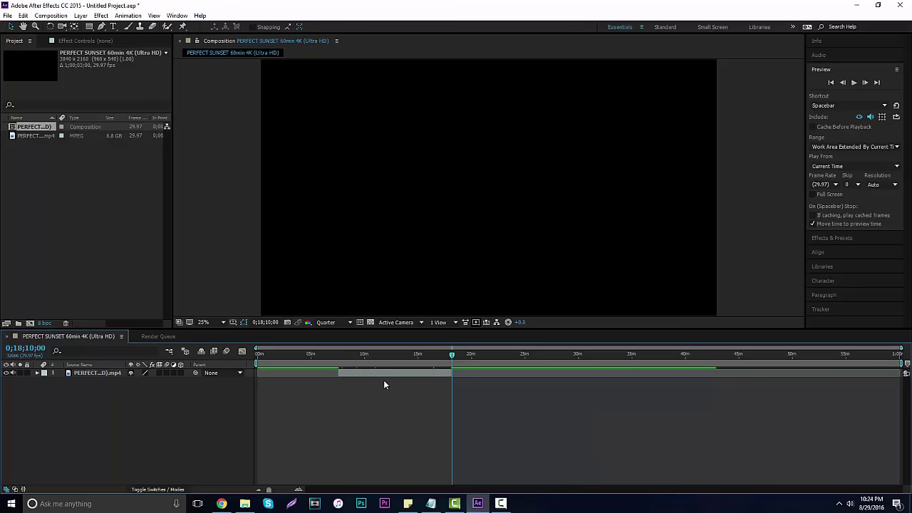
# Step: Change the composition's frame size to 1920 px wide and 800 px high
pyautogui.click(354, 355)
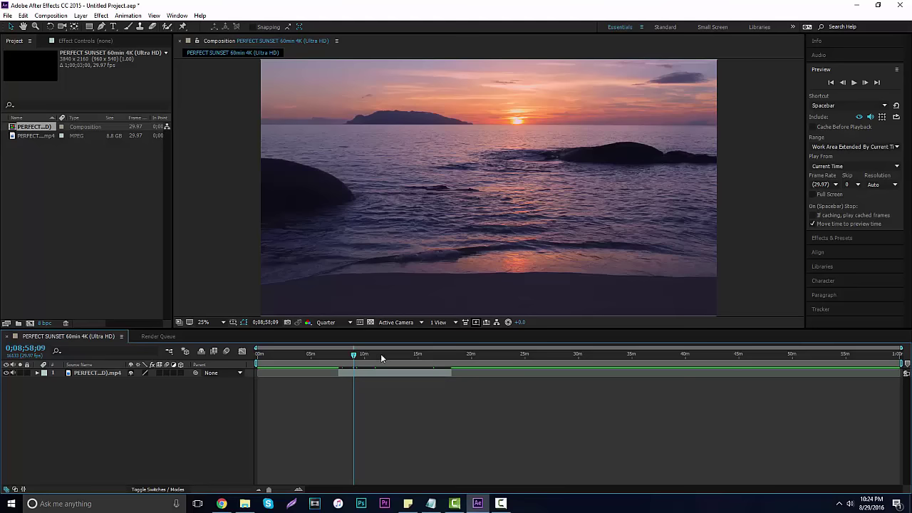
pyautogui.click(391, 257)
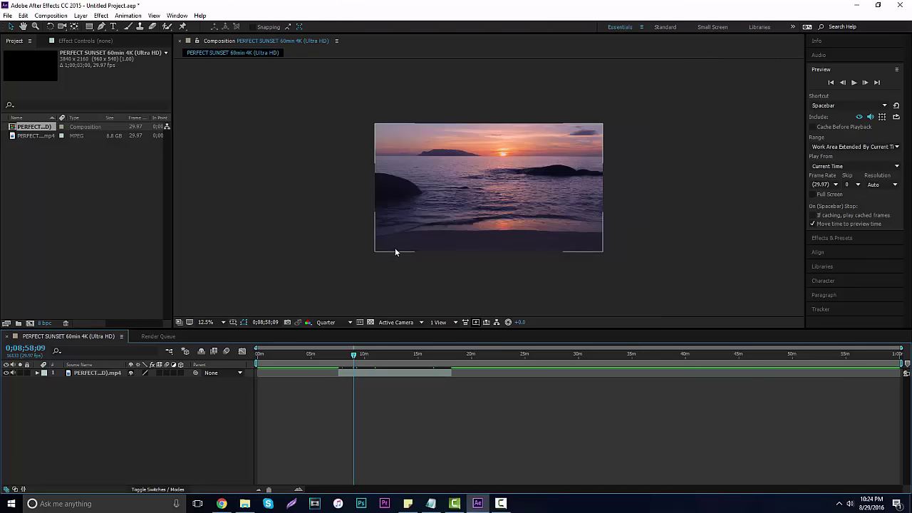
pyautogui.press(',')
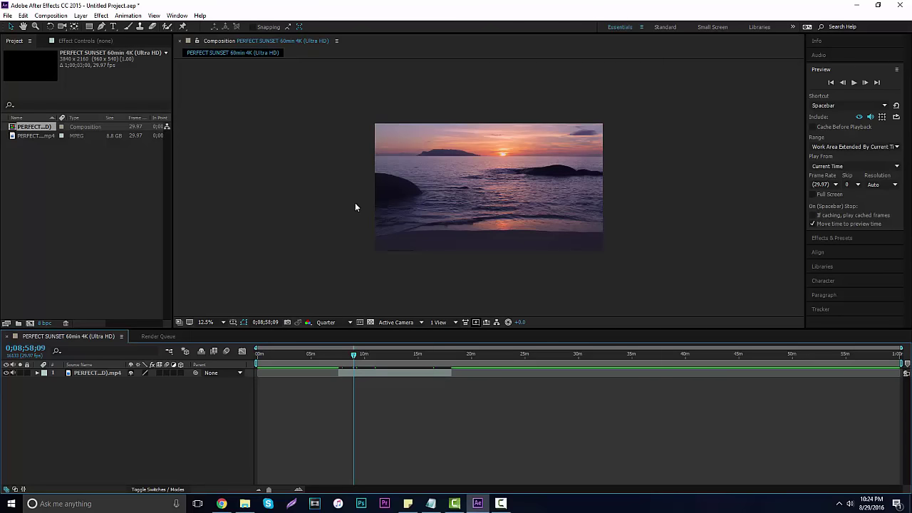
pyautogui.click(50, 15)
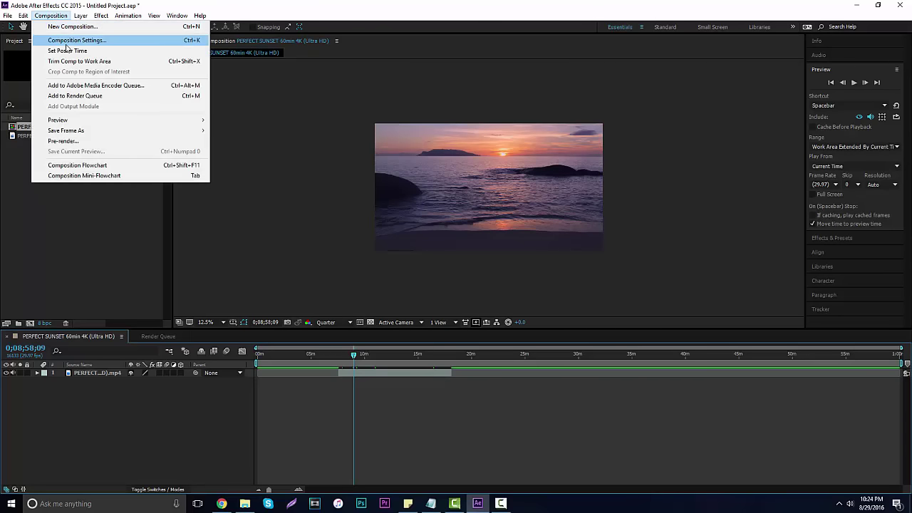
pyautogui.click(67, 43)
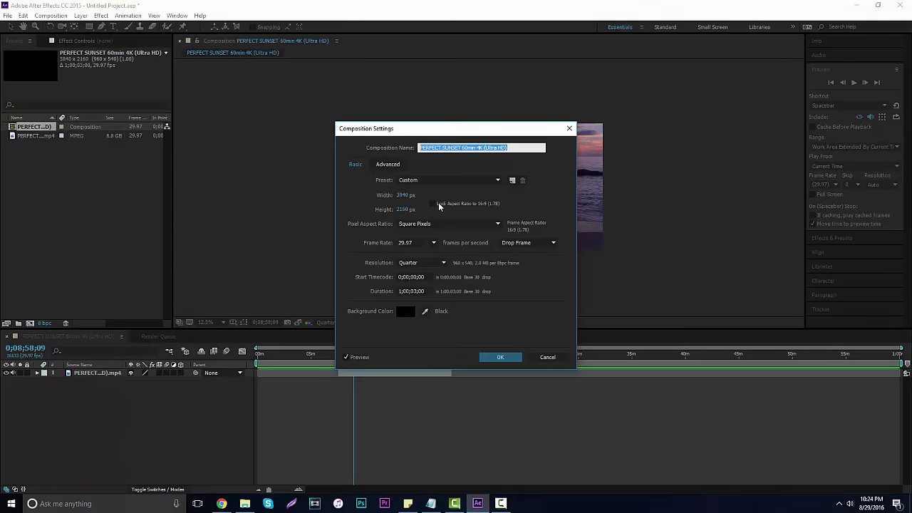
pyautogui.click(403, 196)
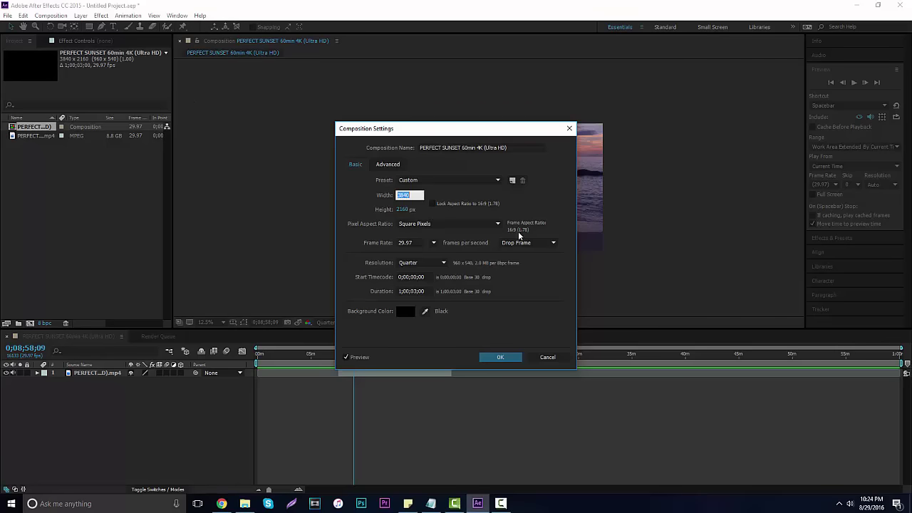
pyautogui.write('1920')
pyautogui.click(403, 209)
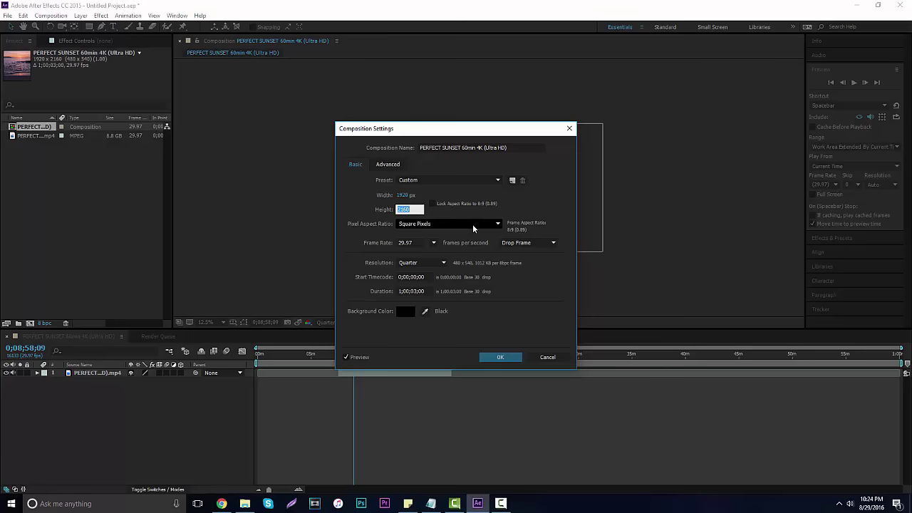
pyautogui.write('800')
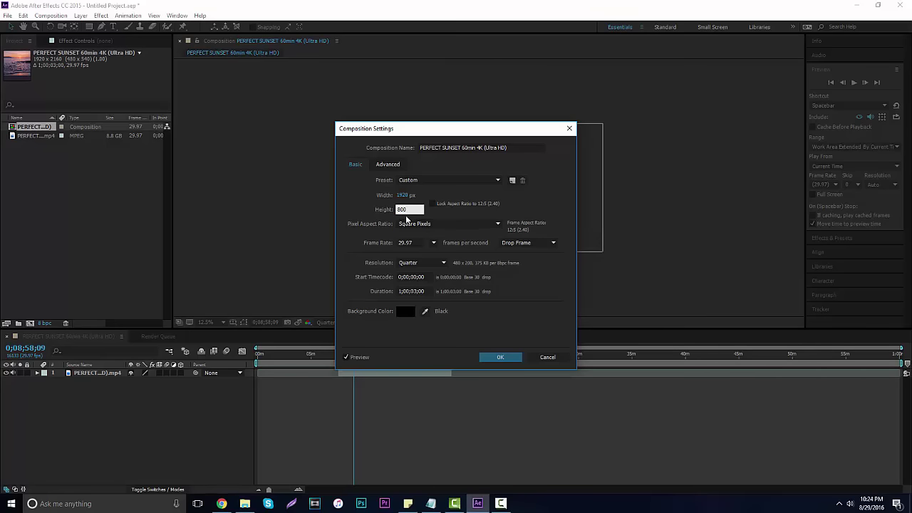
pyautogui.click(491, 356)
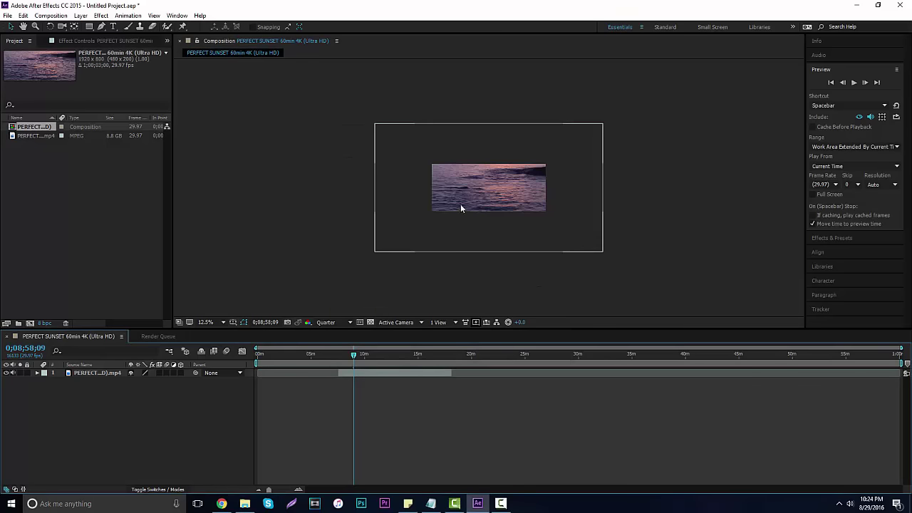
# Step: Scale the sunset layer down and reposition it so its top and right edges roughly meet those of the composition frame
pyautogui.press('.')
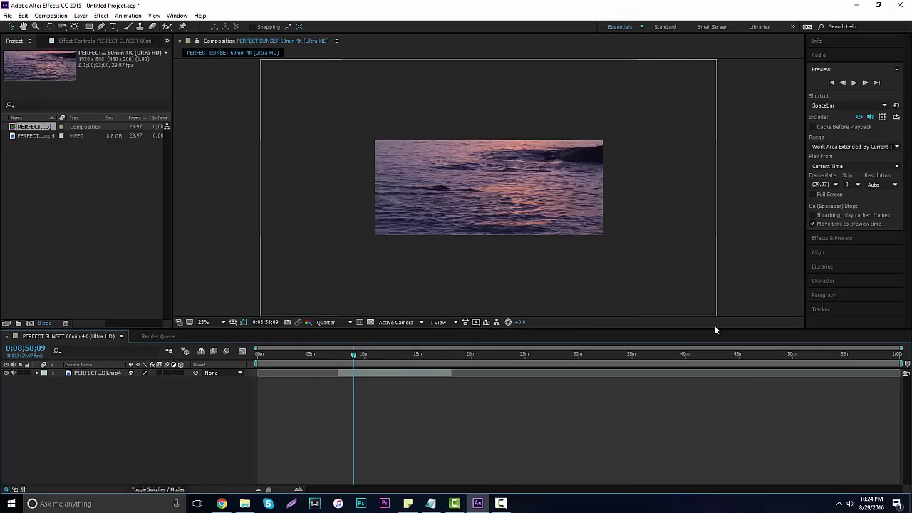
pyautogui.click(703, 302)
pyautogui.moveTo(718, 319); pyautogui.dragTo(646, 269)
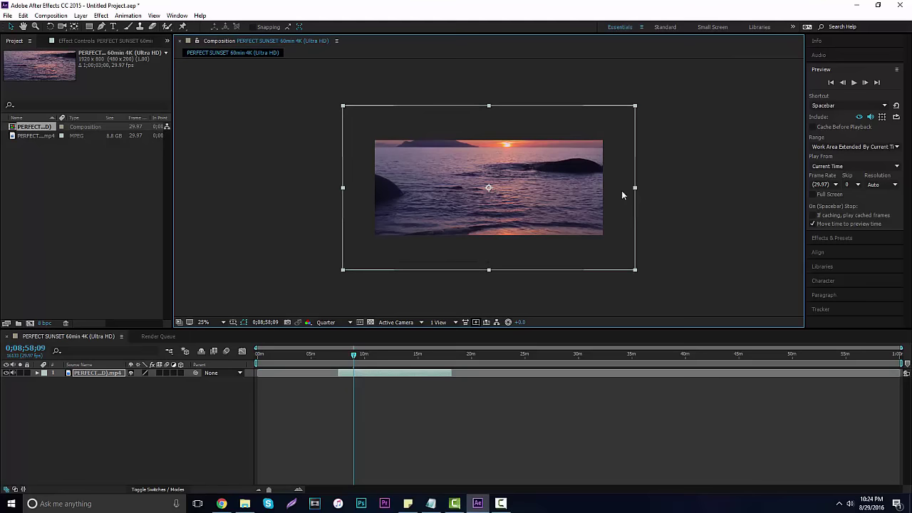
pyautogui.moveTo(510, 182); pyautogui.dragTo(514, 217)
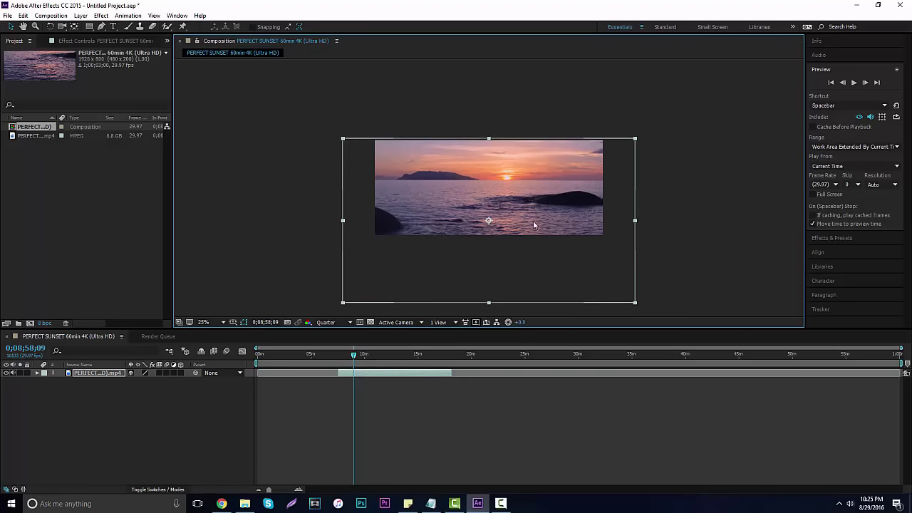
pyautogui.moveTo(591, 210); pyautogui.dragTo(560, 210)
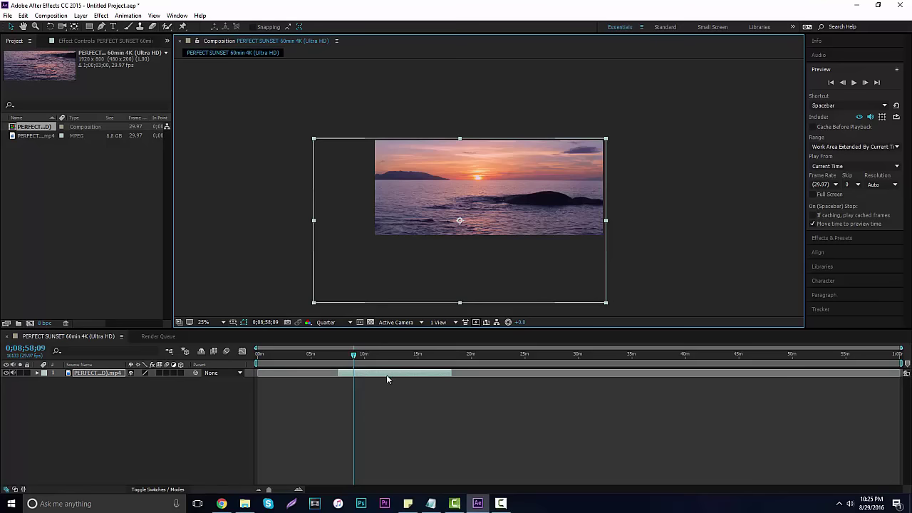
# Step: Move the trimmed sunset clip to the start of the timeline and set the current time to 0;00;00;00
pyautogui.moveTo(368, 376); pyautogui.dragTo(293, 374)
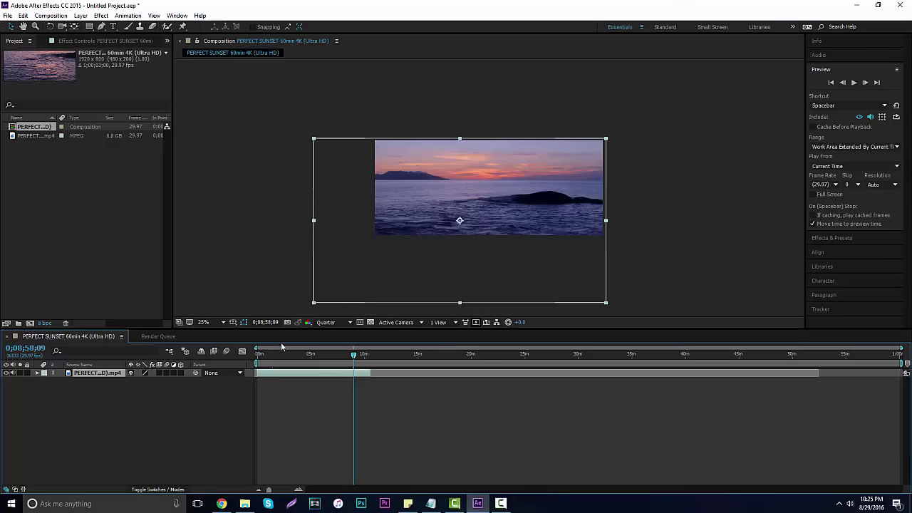
pyautogui.moveTo(289, 352); pyautogui.dragTo(248, 357)
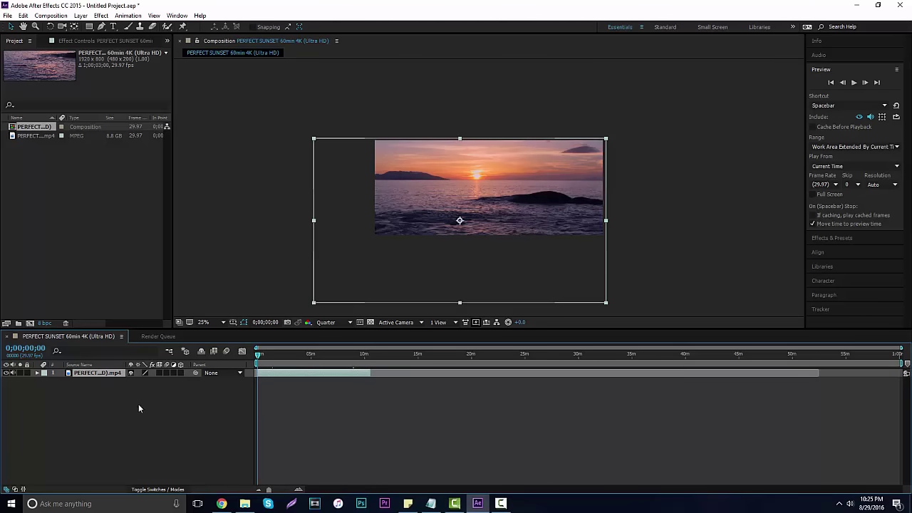
# Step: Set the sunset layer's frame blending to Pixel Motion
pyautogui.click(157, 390)
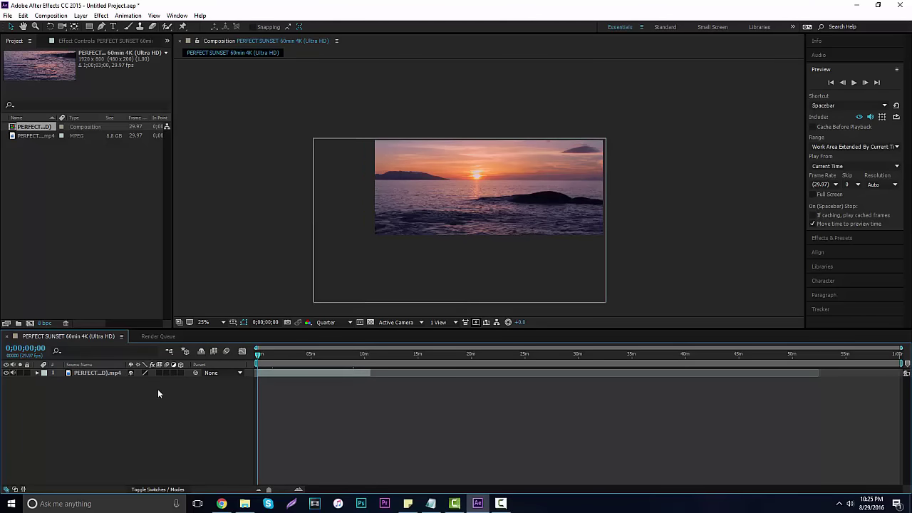
pyautogui.rightClick(100, 372)
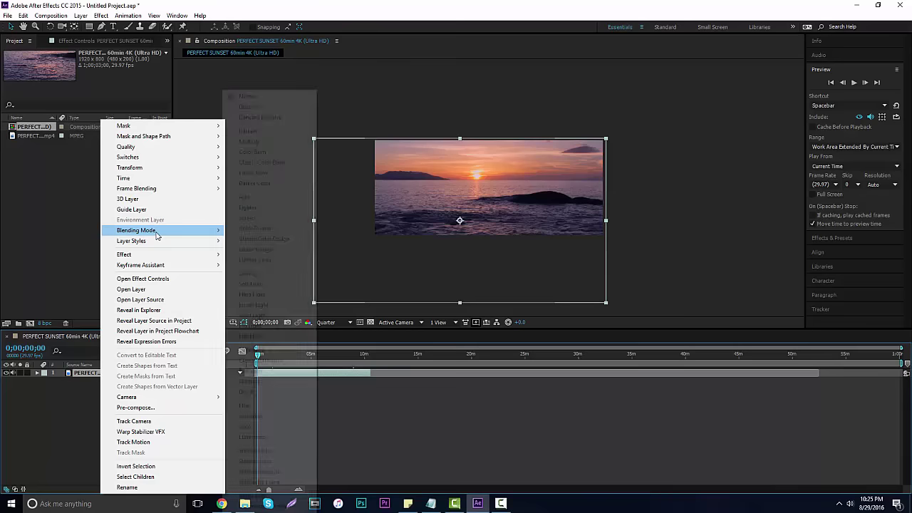
pyautogui.moveTo(186, 188)
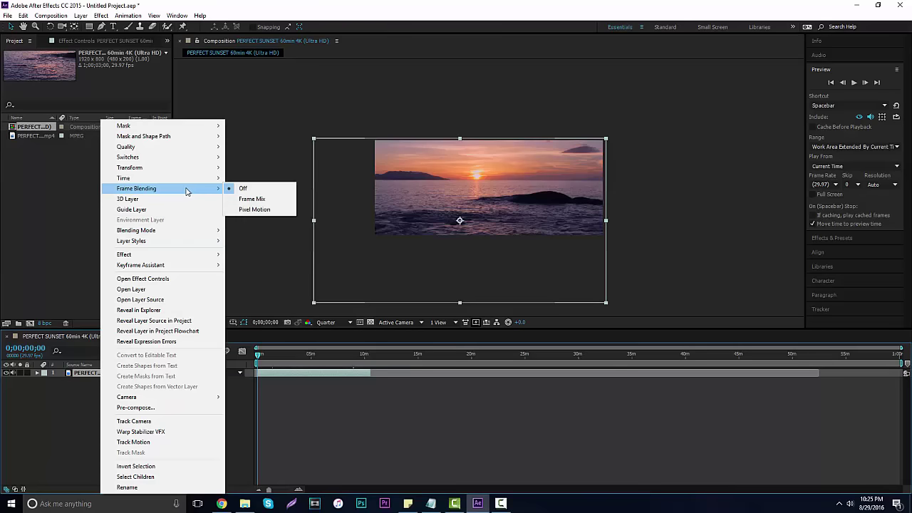
pyautogui.click(260, 211)
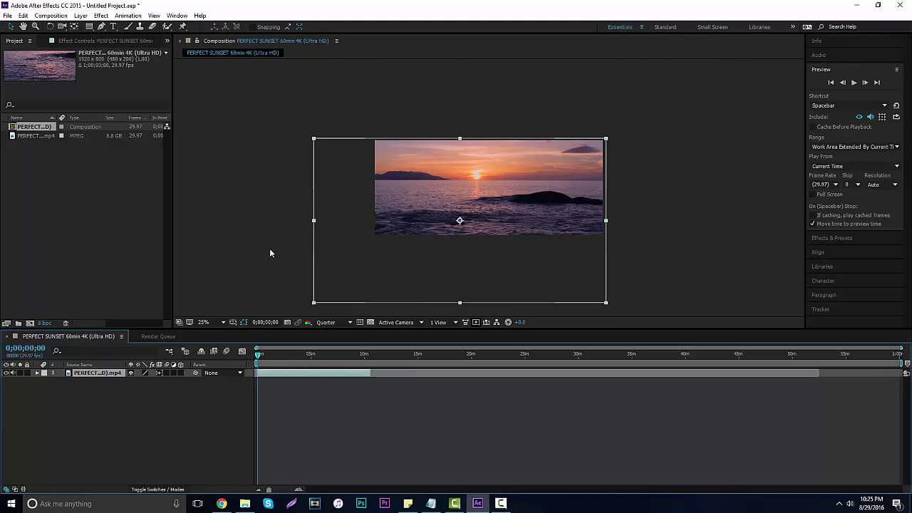
# Step: Time-stretch the sunset layer to a new duration of 0;00;10;03, holding the layer in-point in place
pyautogui.rightClick(97, 374)
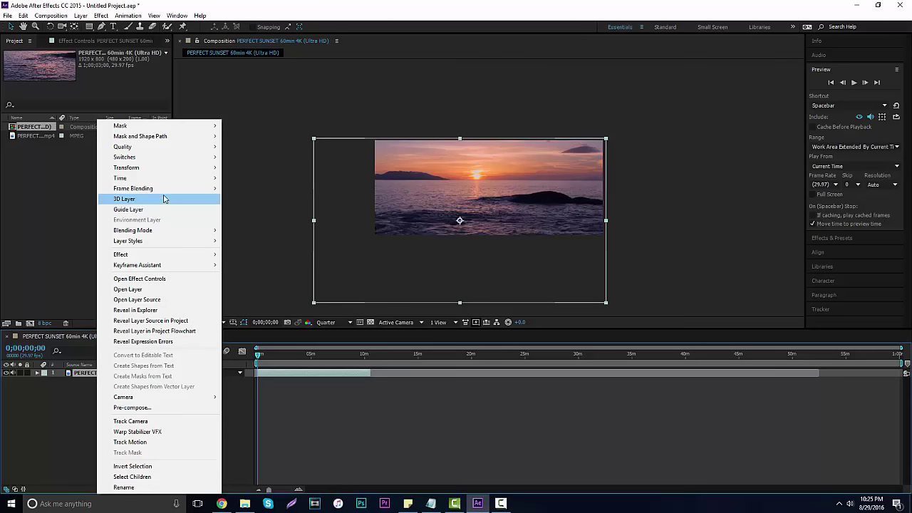
pyautogui.moveTo(170, 182)
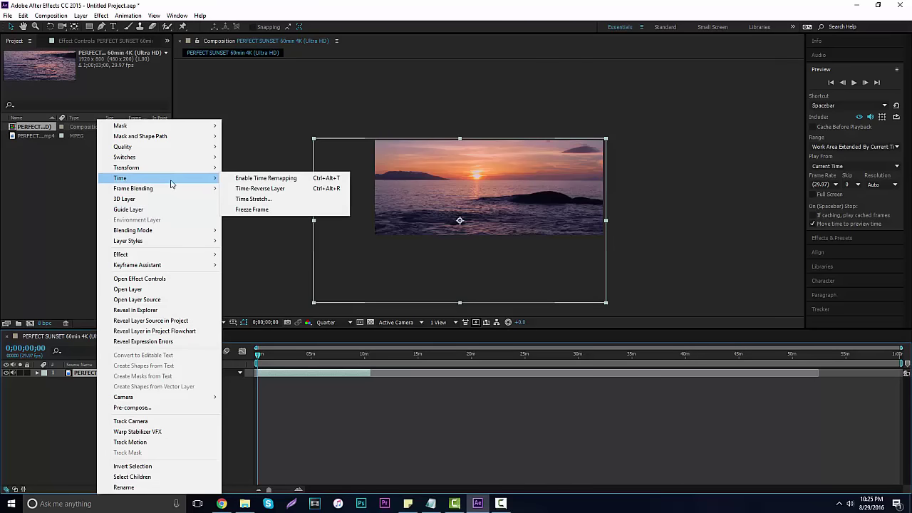
pyautogui.click(264, 199)
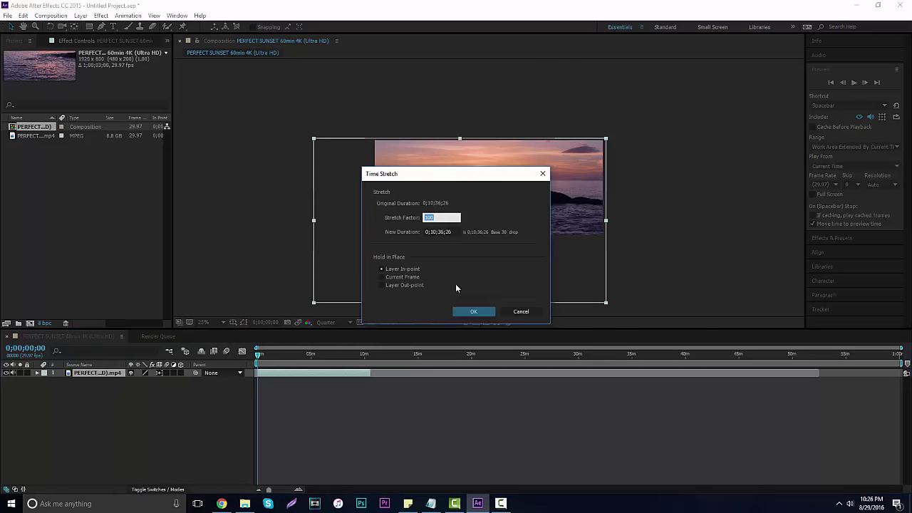
pyautogui.click(466, 201)
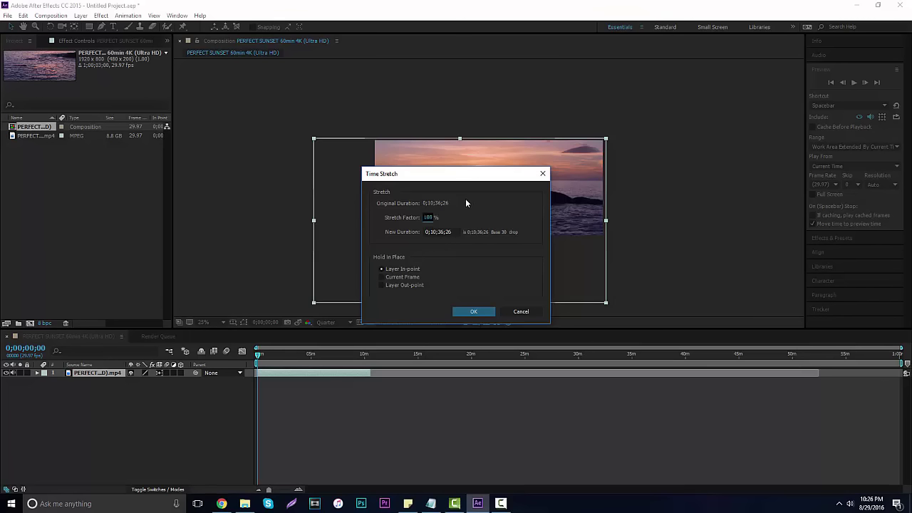
pyautogui.click(431, 217)
pyautogui.moveTo(430, 217); pyautogui.dragTo(394, 225)
pyautogui.click(442, 232)
pyautogui.write('1003')
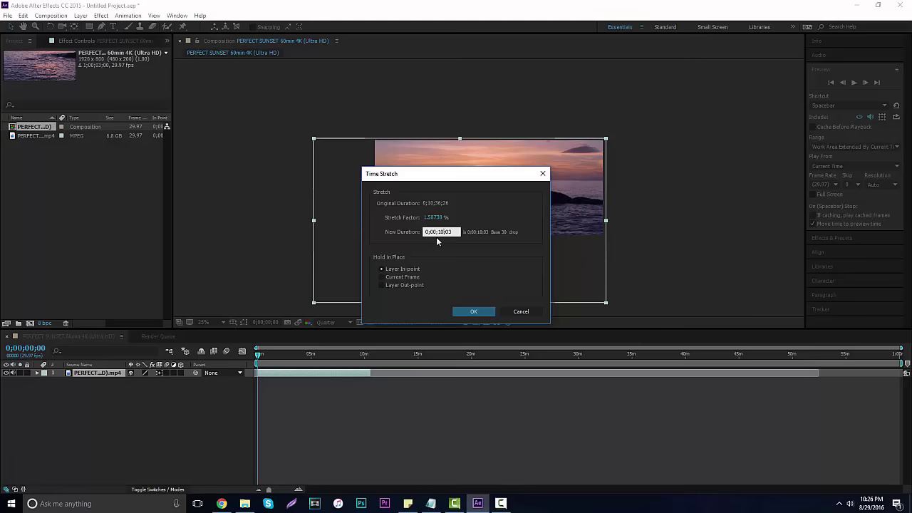
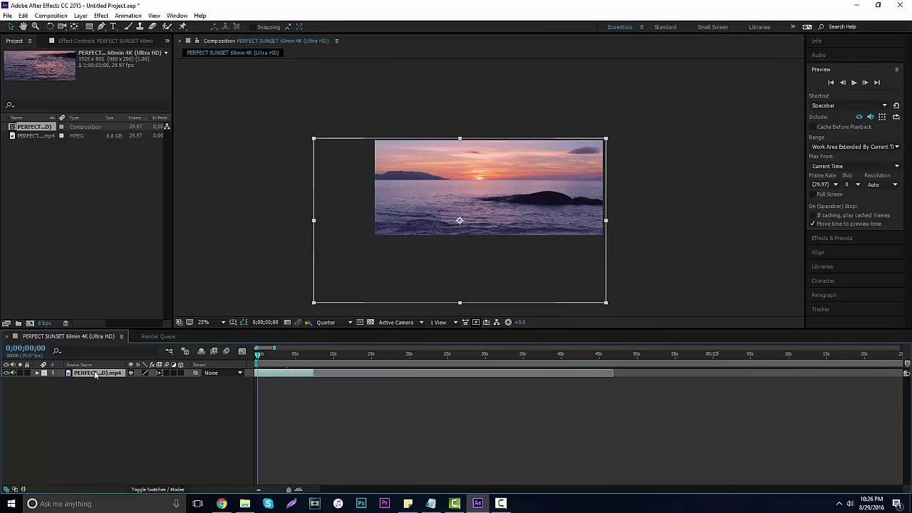
# Step: Animate the sunset layer's Position with a keyframe at 0;00;00;00 and another at 0;00;07;02 with X raised to about 1009
pyautogui.click(37, 372)
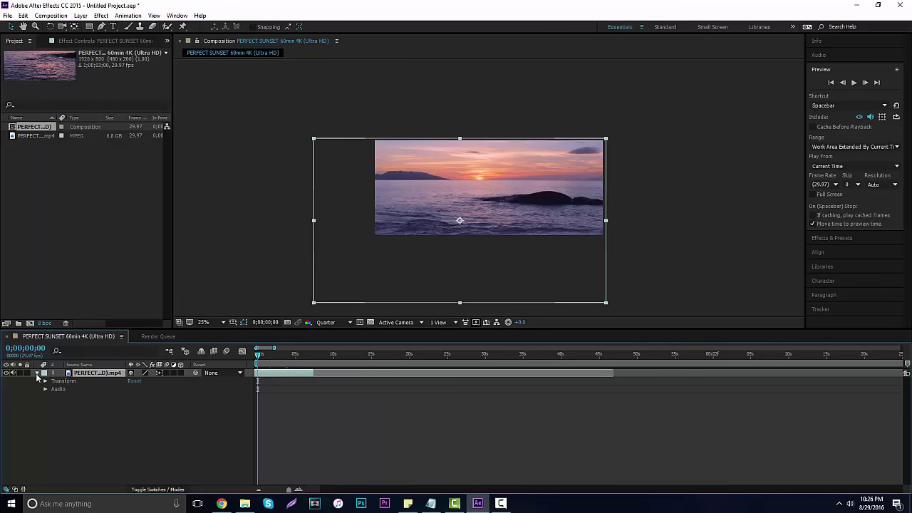
pyautogui.click(45, 381)
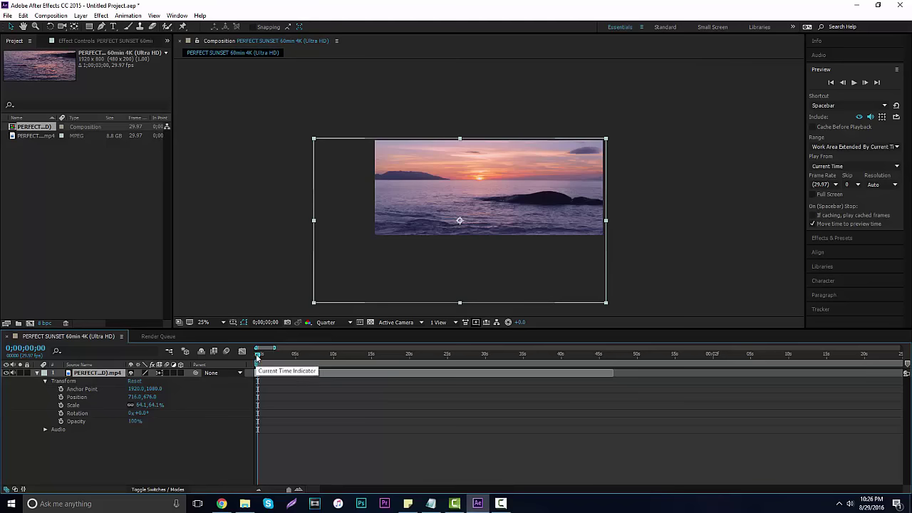
pyautogui.click(61, 399)
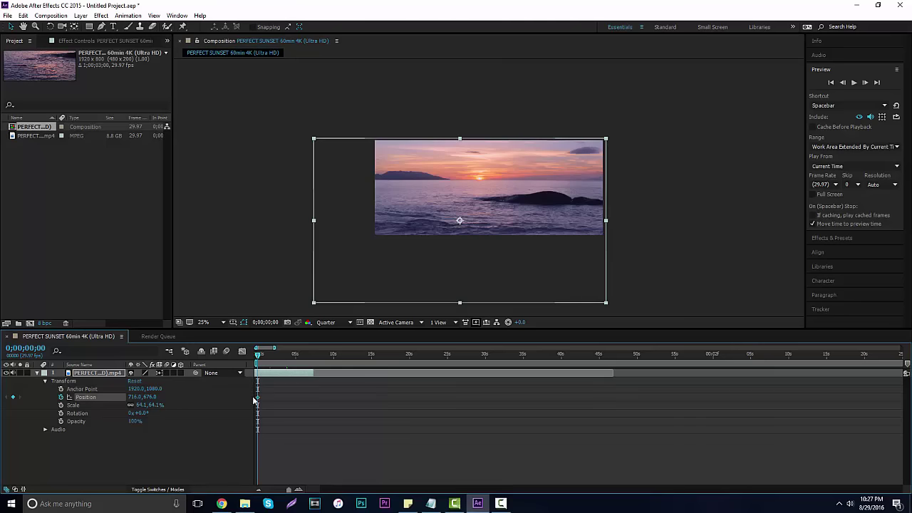
pyautogui.click(310, 355)
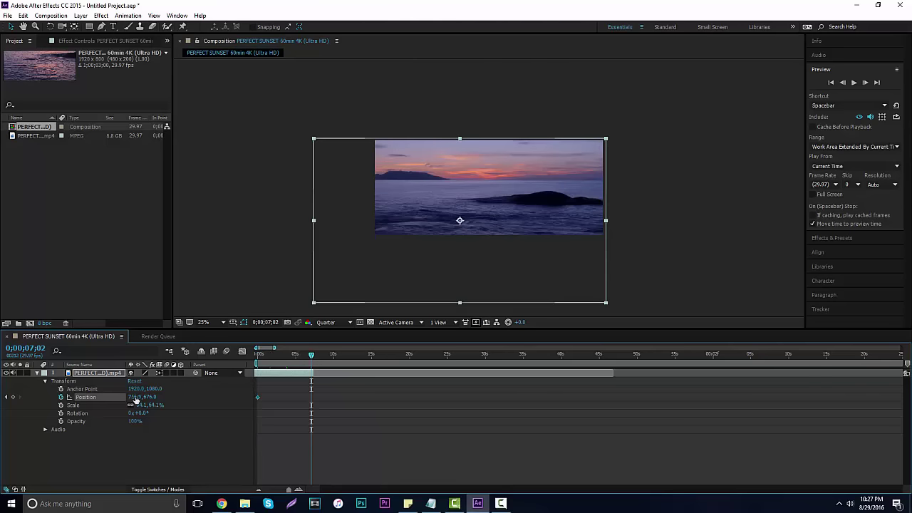
pyautogui.moveTo(134, 400); pyautogui.dragTo(279, 404)
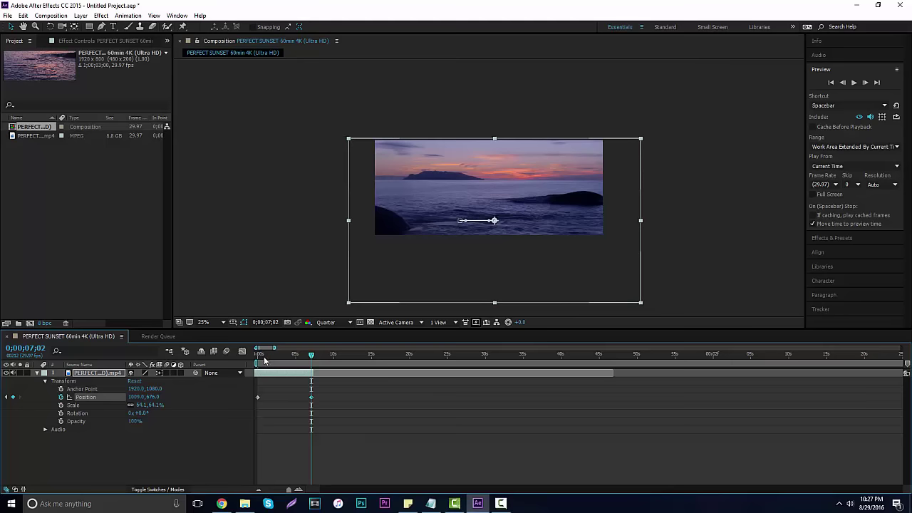
# Step: Check the sideways pan at several points between the two Position keyframes, collapse the layer's properties and return to 0;00;00;00
pyautogui.click(264, 359)
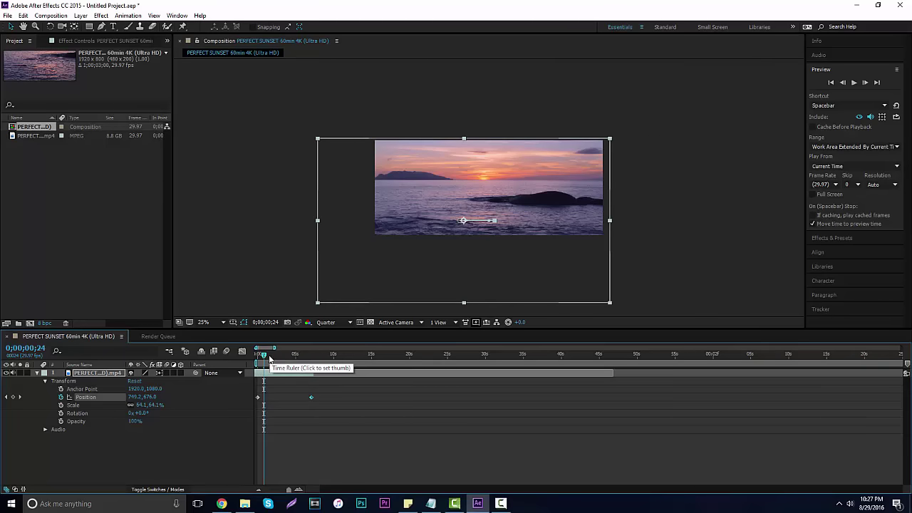
pyautogui.moveTo(264, 353); pyautogui.dragTo(284, 360)
pyautogui.click(266, 352)
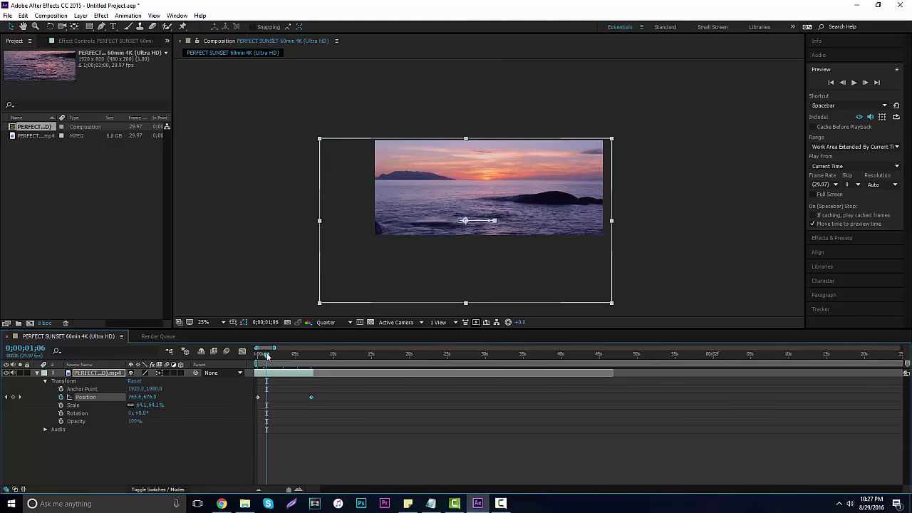
pyautogui.click(39, 372)
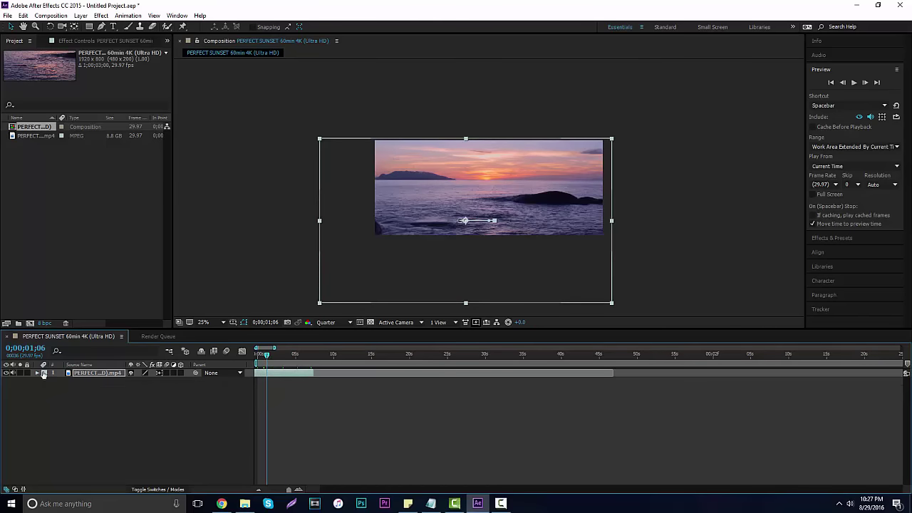
pyautogui.click(286, 360)
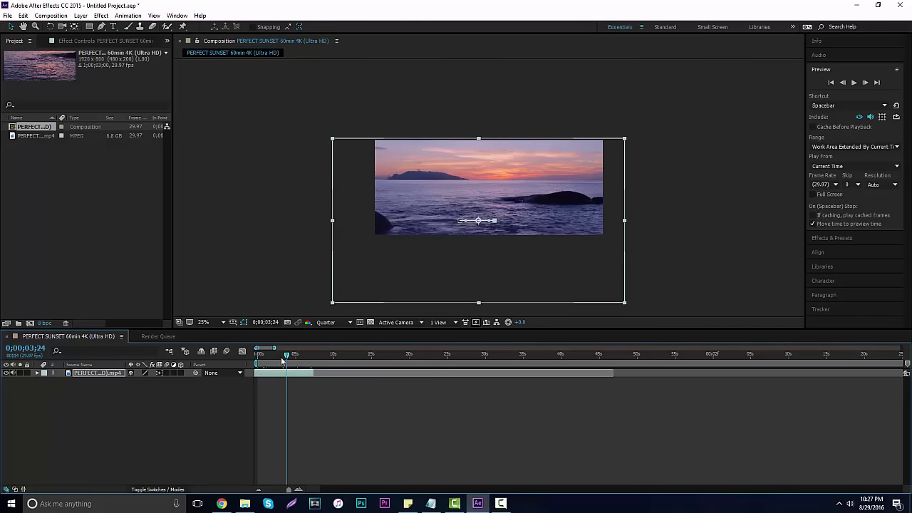
pyautogui.click(301, 358)
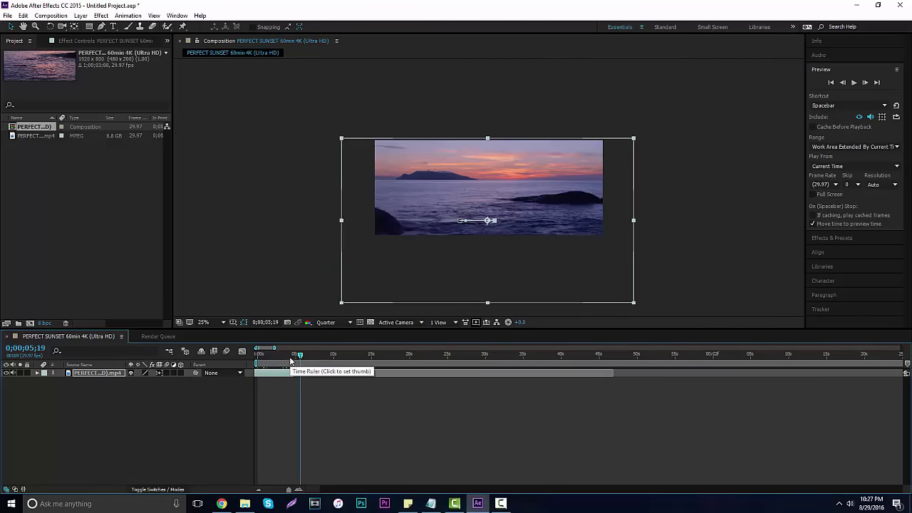
pyautogui.click(267, 356)
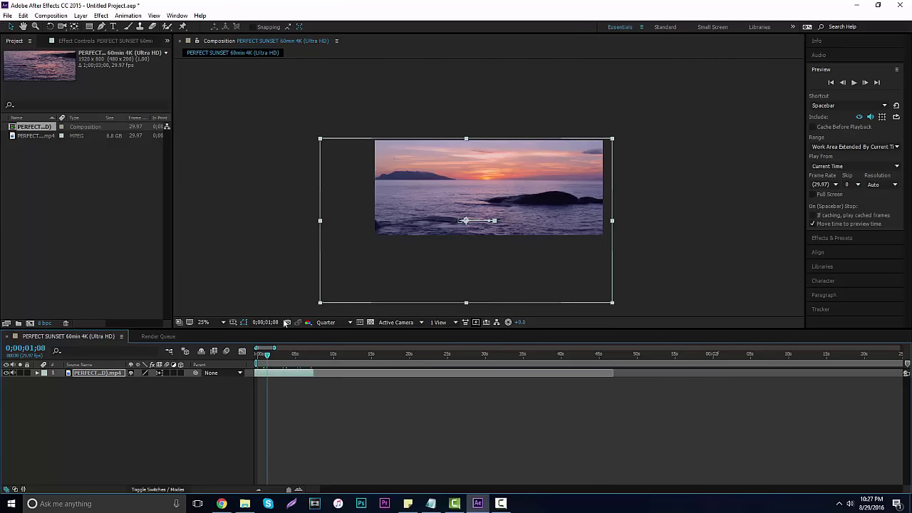
pyautogui.moveTo(265, 355); pyautogui.dragTo(256, 356)
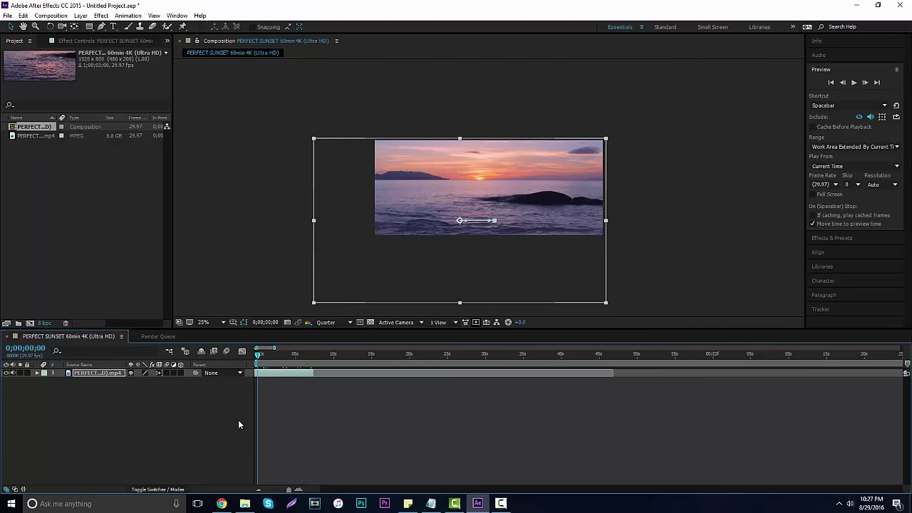
# Step: Lower both audio channels of the sunset layer to -12 dB
pyautogui.click(97, 394)
pyautogui.click(99, 373)
pyautogui.rightClick(99, 372)
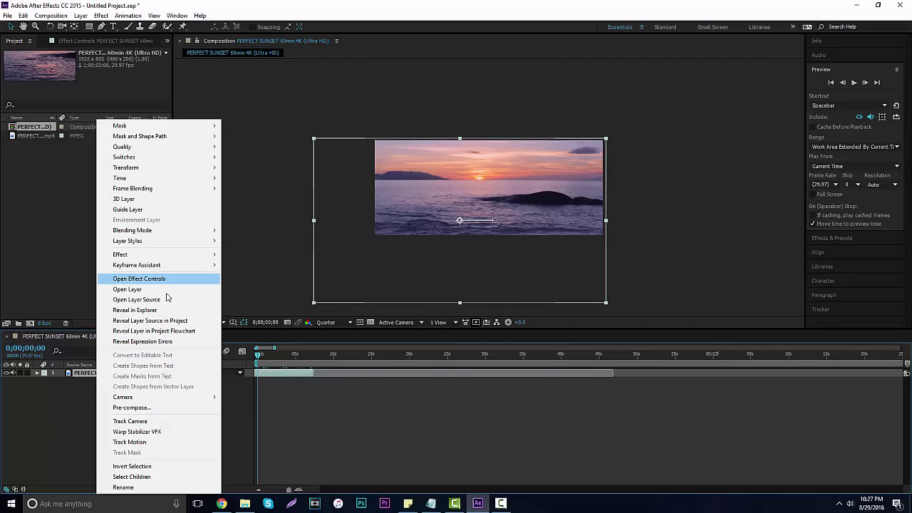
pyautogui.click(56, 415)
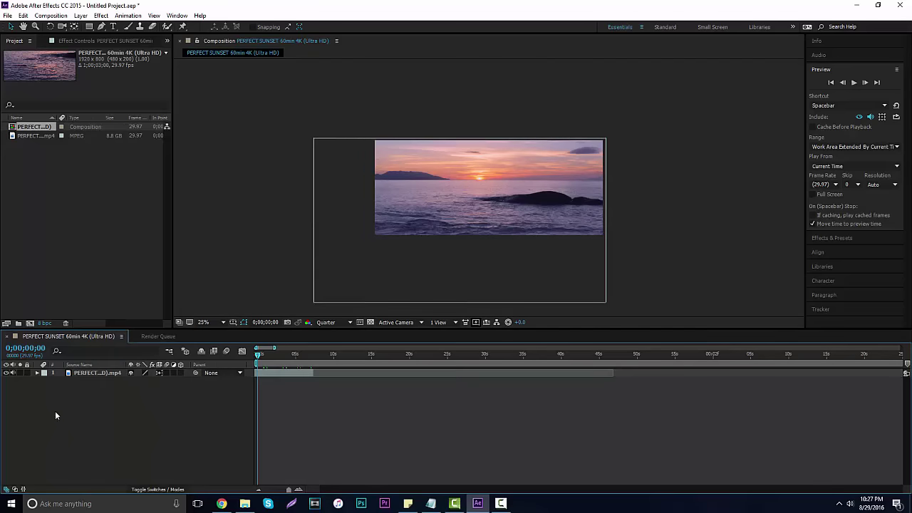
pyautogui.click(96, 372)
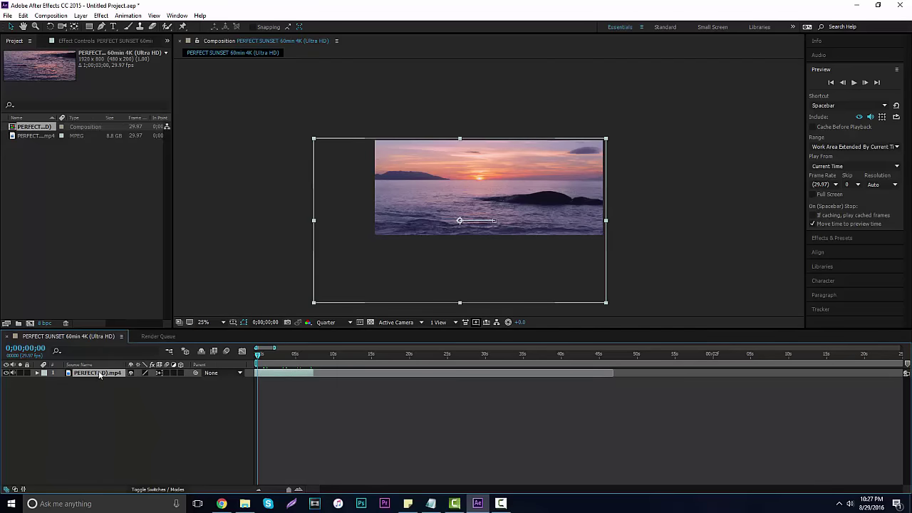
pyautogui.click(846, 55)
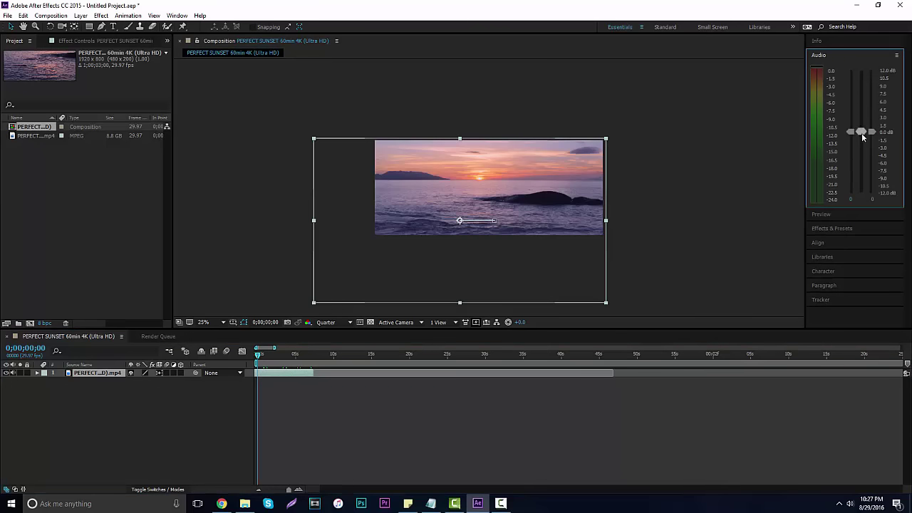
pyautogui.click(857, 198)
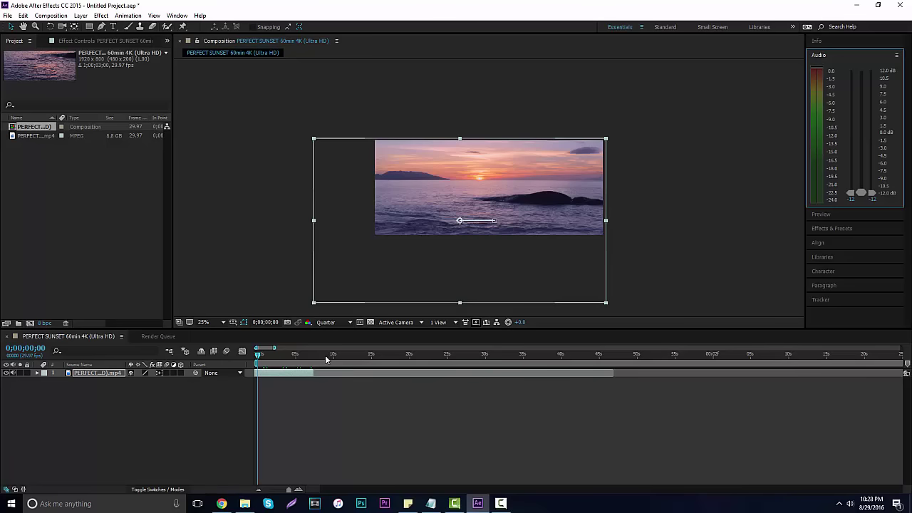
pyautogui.click(243, 394)
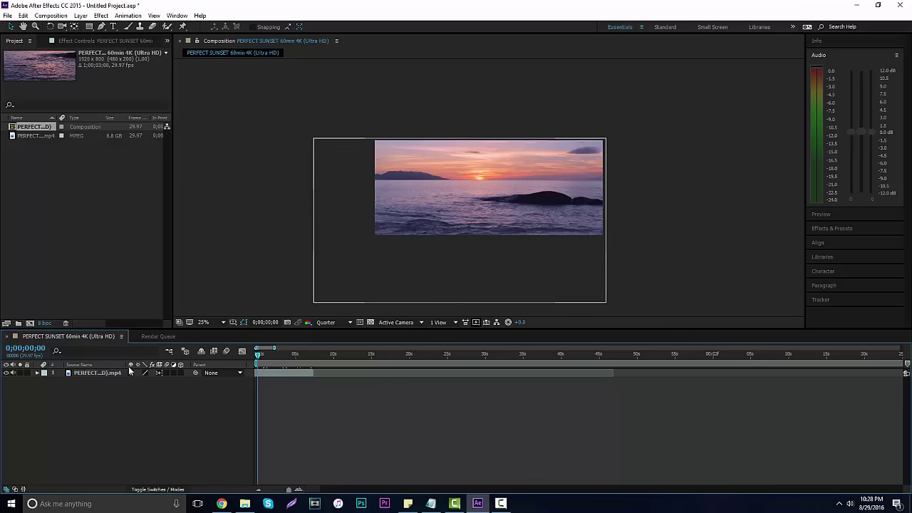
# Step: Search the effects for "Motion", apply CC Force Motion Blur to the sunset layer and set the preview resolution to Full
pyautogui.click(95, 374)
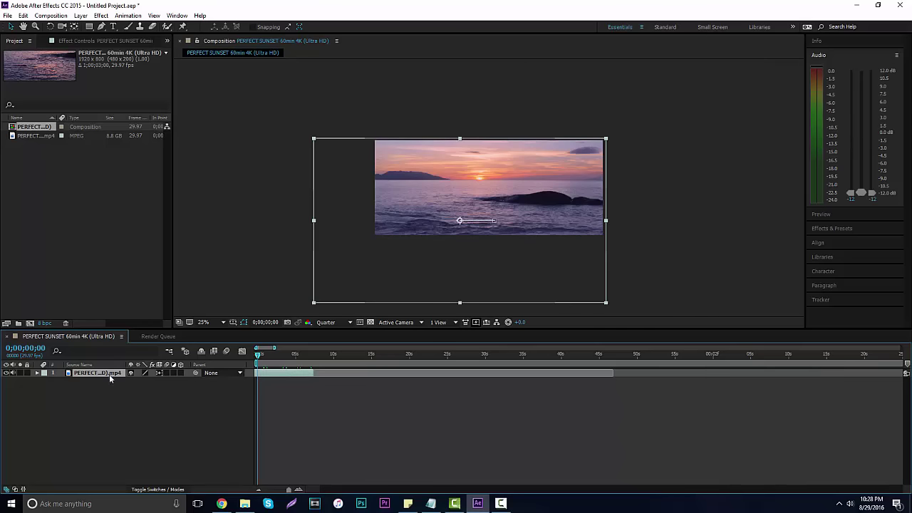
pyautogui.click(842, 227)
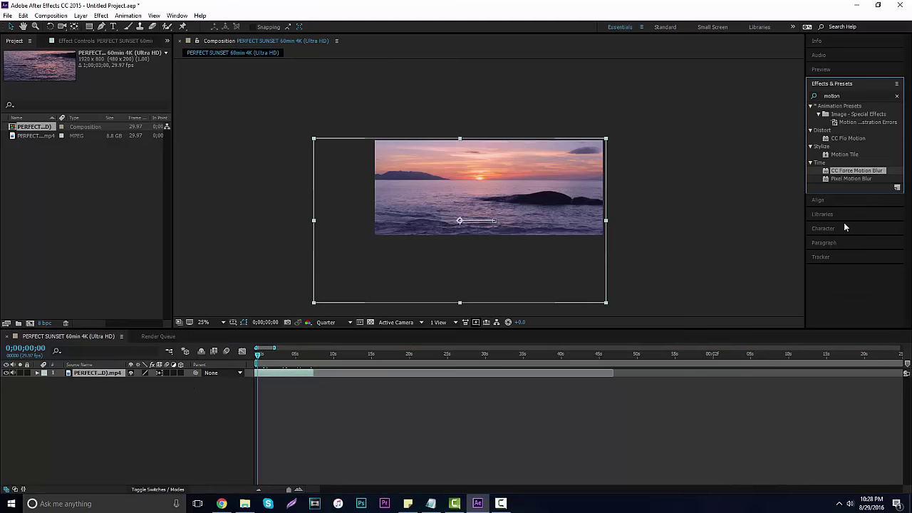
pyautogui.click(897, 96)
pyautogui.click(868, 96)
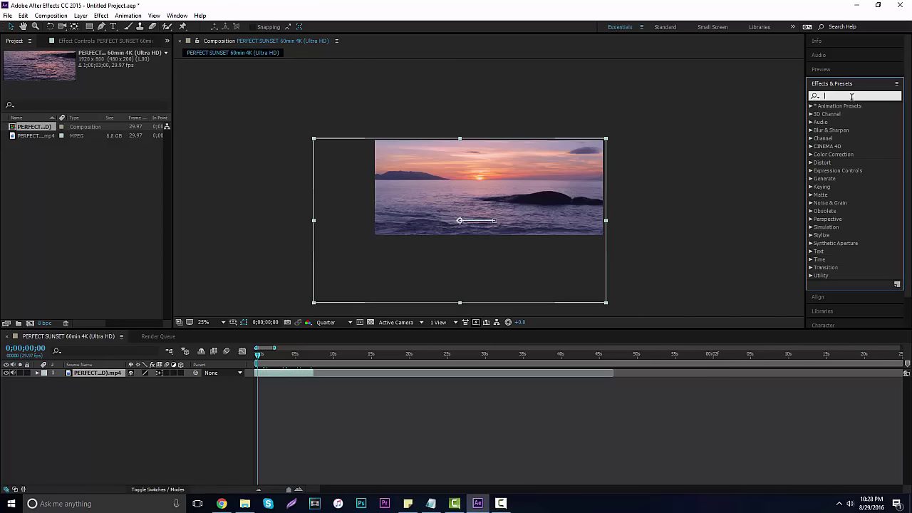
pyautogui.write('Motion')
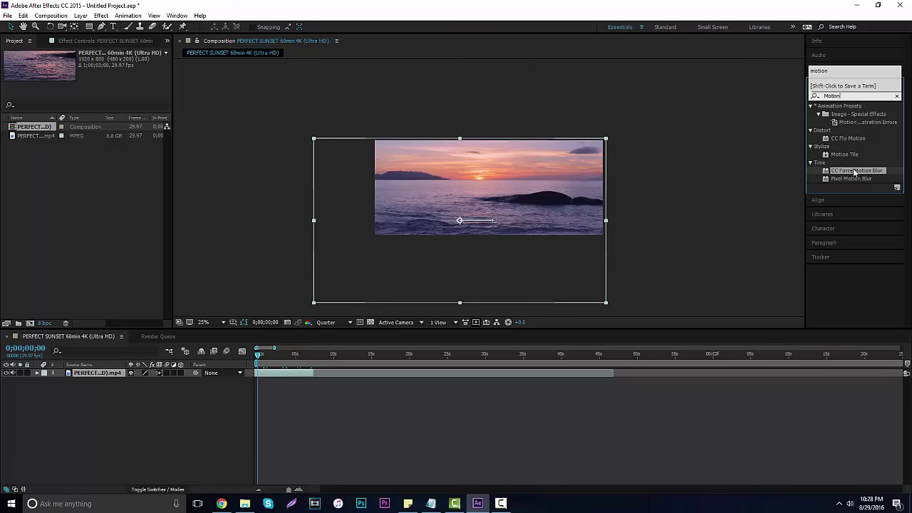
pyautogui.moveTo(855, 171); pyautogui.dragTo(462, 217)
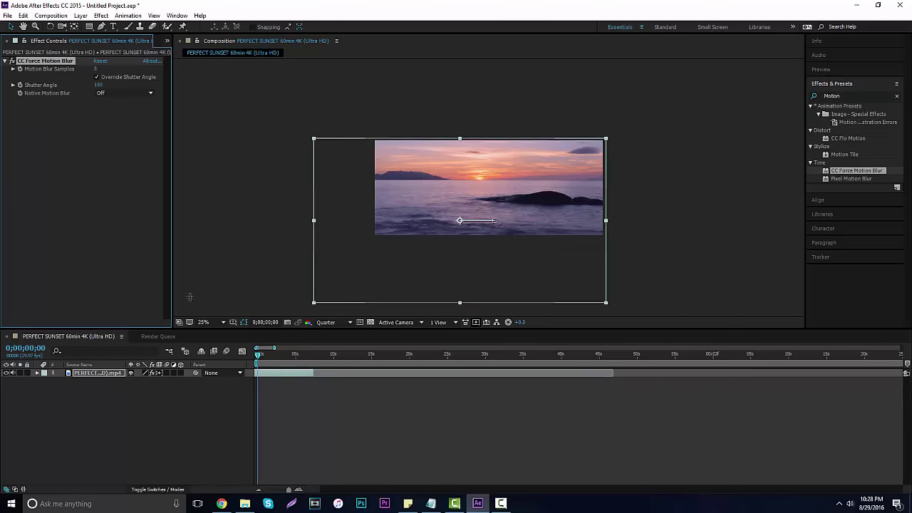
pyautogui.click(322, 324)
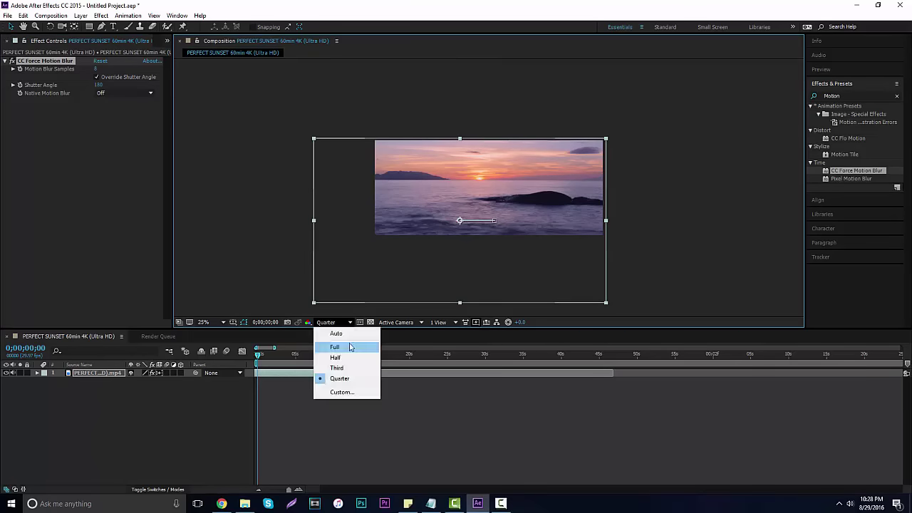
pyautogui.click(336, 348)
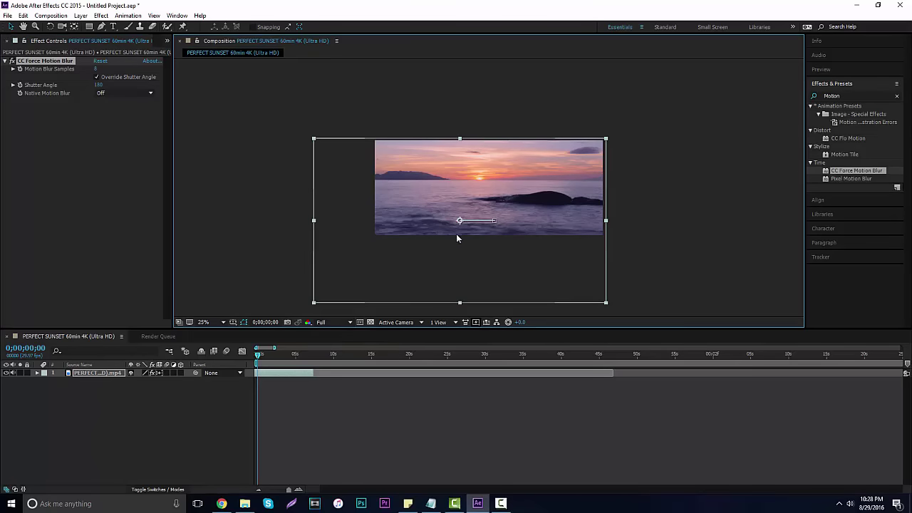
# Step: Compare the sunset frame with CC Force Motion Blur's Motion Blur Samples at 1 and at 8
pyautogui.press('.')
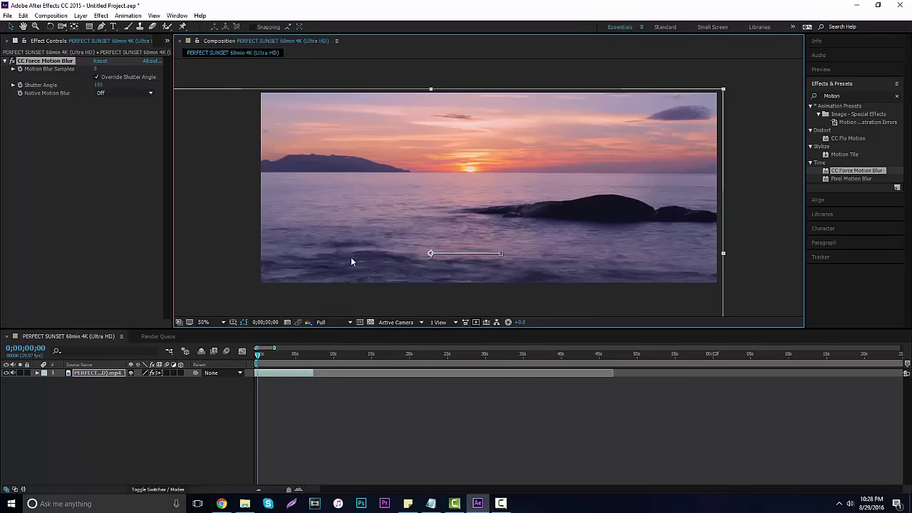
pyautogui.click(97, 69)
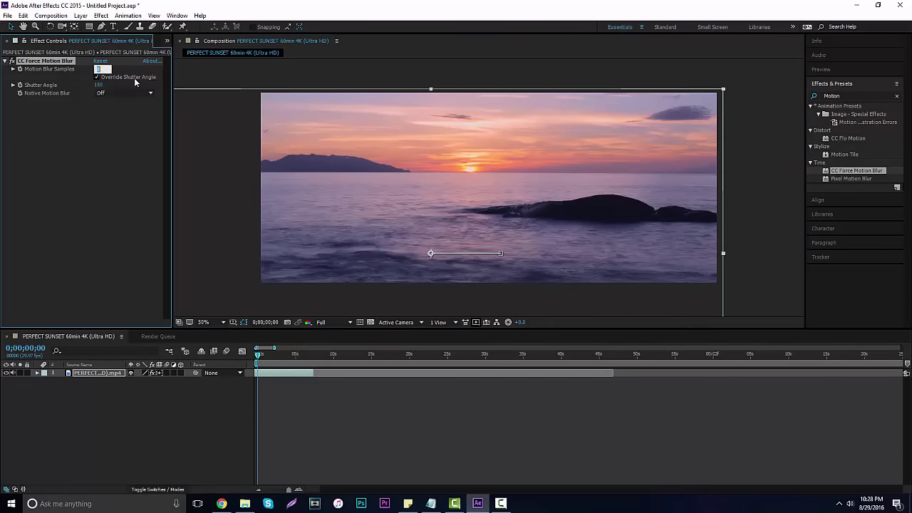
pyautogui.write('1')
pyautogui.press('Return')
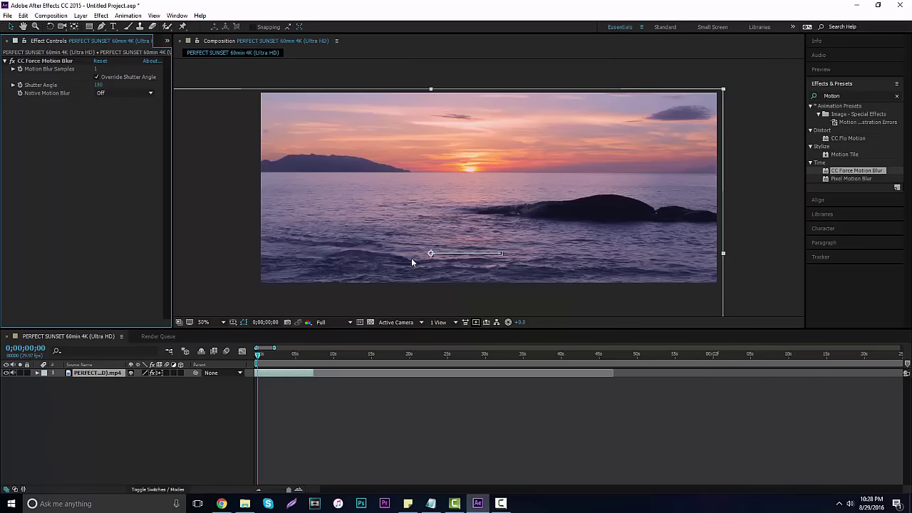
pyautogui.click(97, 69)
pyautogui.write('8')
pyautogui.press('Return')
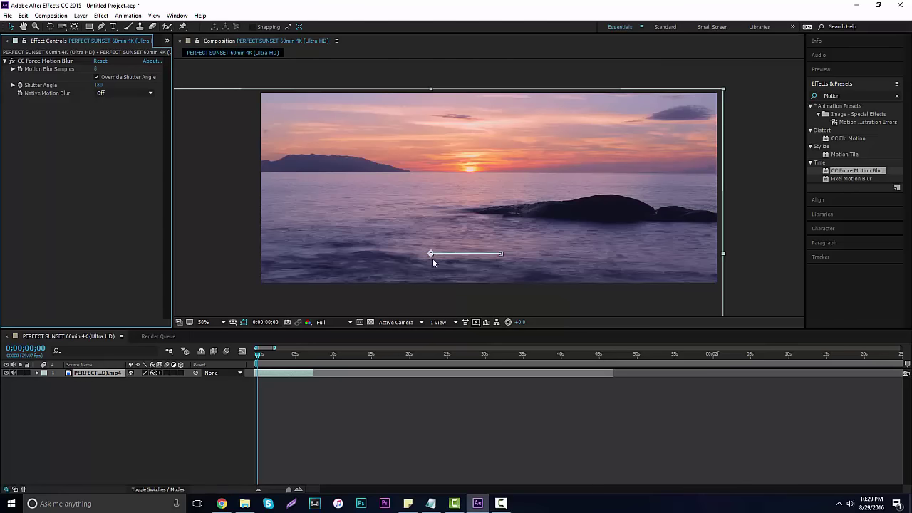
# Step: Set CC Force Motion Blur's Motion Blur Samples to 15 on the sunset layer
pyautogui.click(98, 69)
pyautogui.write('15')
pyautogui.click(112, 196)
# Step: Check the blurred footage at several points along the clip, ending at 0;00;02;02 with the layer deselected
pyautogui.click(282, 353)
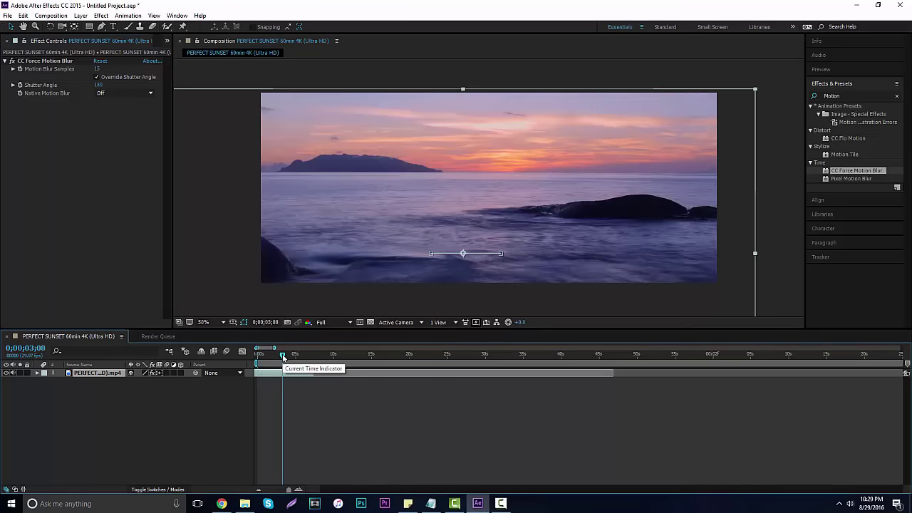
pyautogui.moveTo(282, 357); pyautogui.dragTo(311, 356)
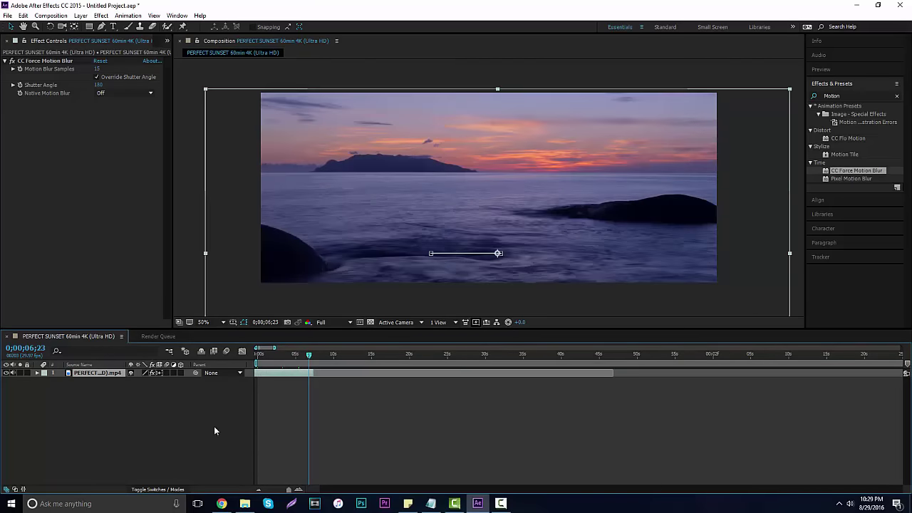
pyautogui.click(283, 362)
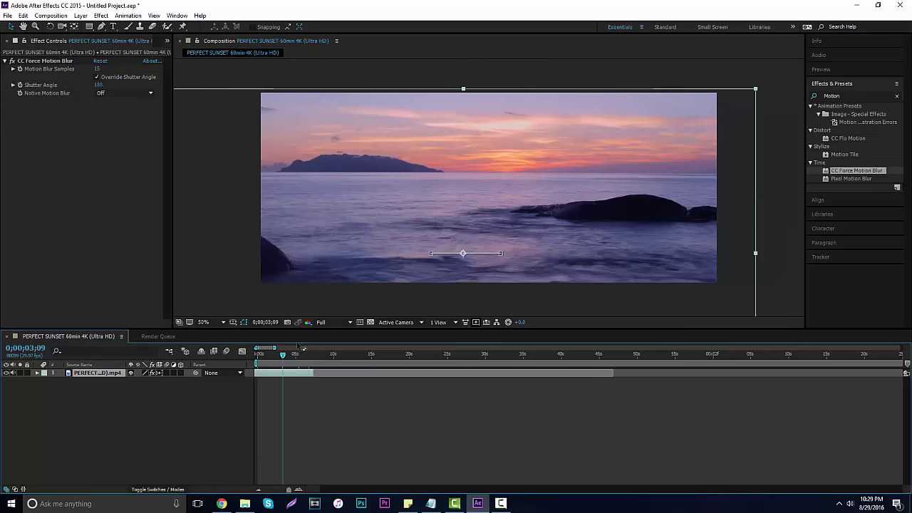
pyautogui.click(274, 354)
pyautogui.click(232, 389)
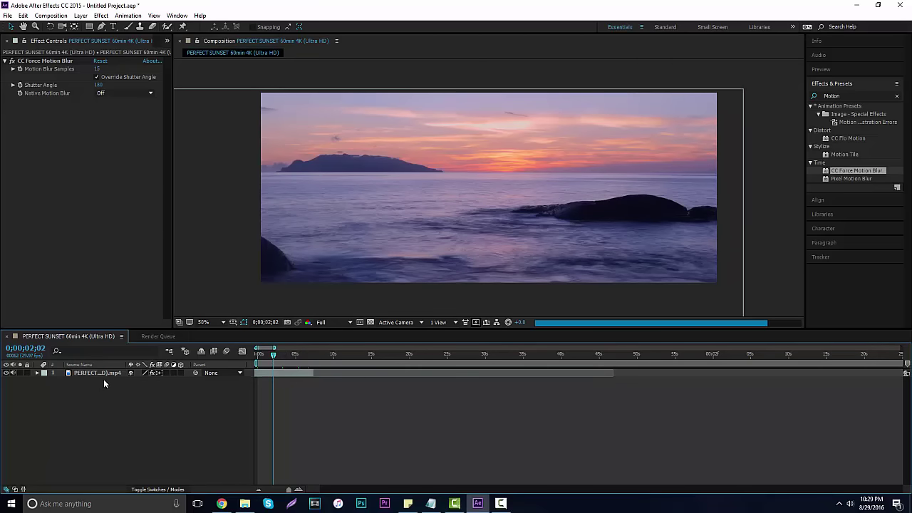
# Step: Clear the effects search, apply Brightness & Contrast from Color Correction to the sunset layer and raise Contrast to 34
pyautogui.click(896, 95)
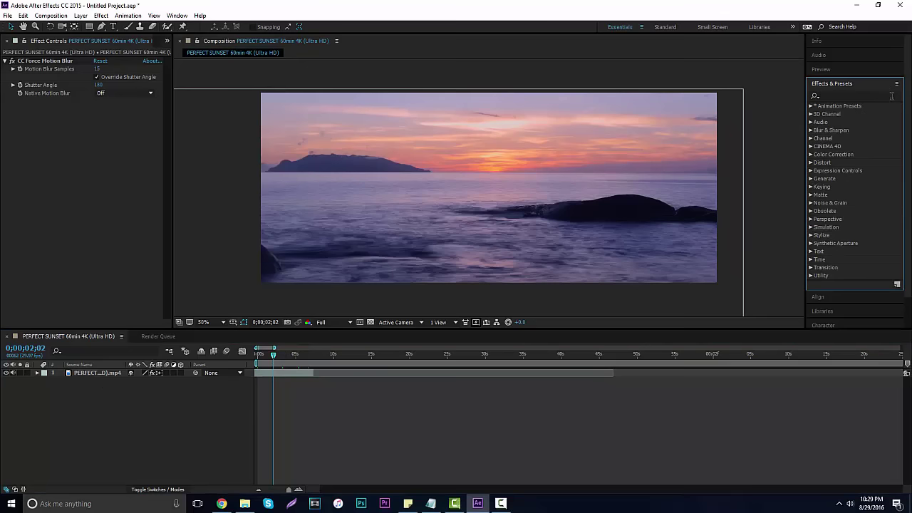
pyautogui.click(810, 154)
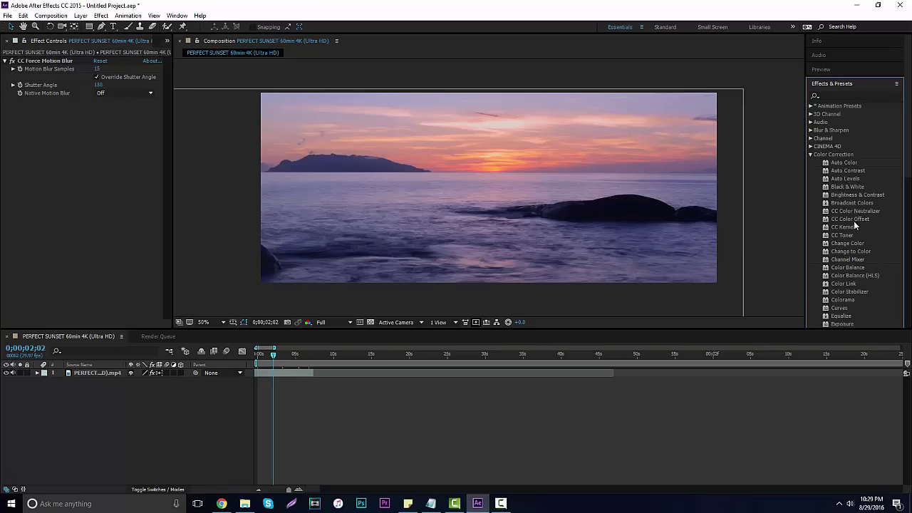
pyautogui.moveTo(857, 195); pyautogui.dragTo(104, 373)
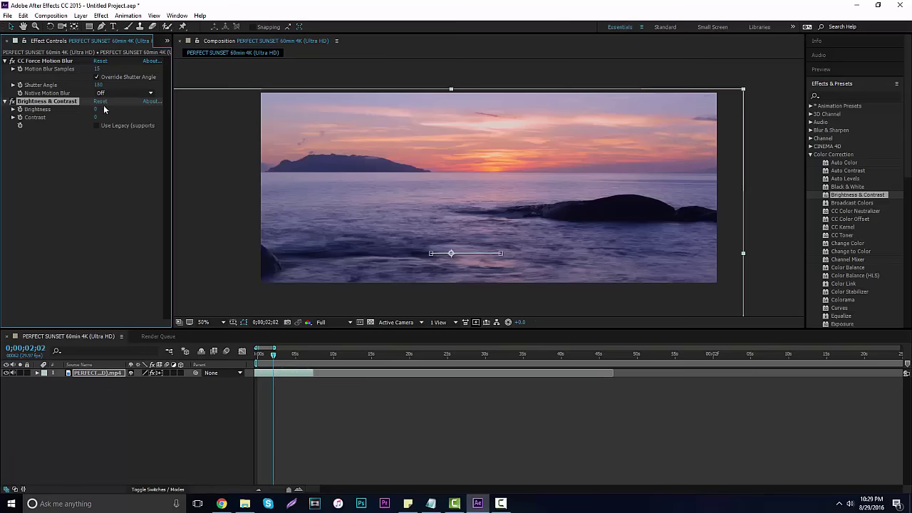
pyautogui.moveTo(95, 121); pyautogui.dragTo(112, 121)
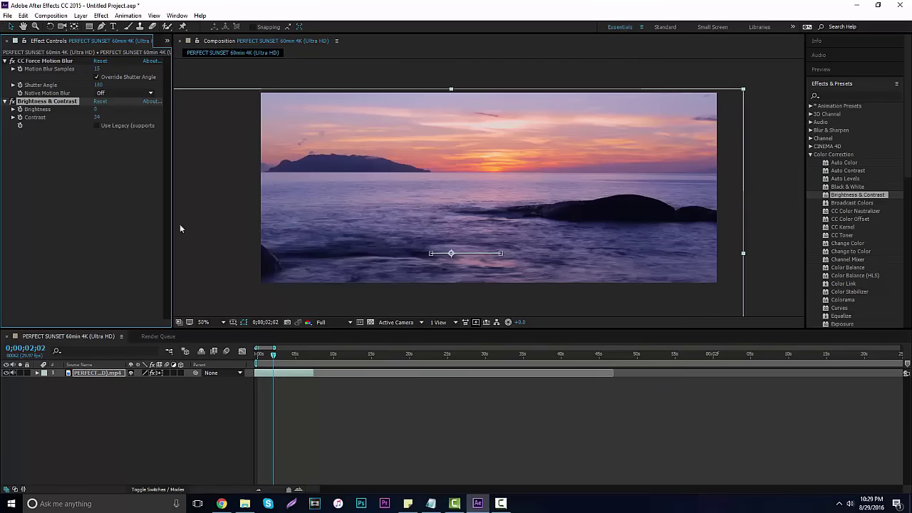
# Step: Apply the Exposure color correction effect to the sunset layer and raise its master Exposure to 0.22
pyautogui.scroll(-2, 839, 269)
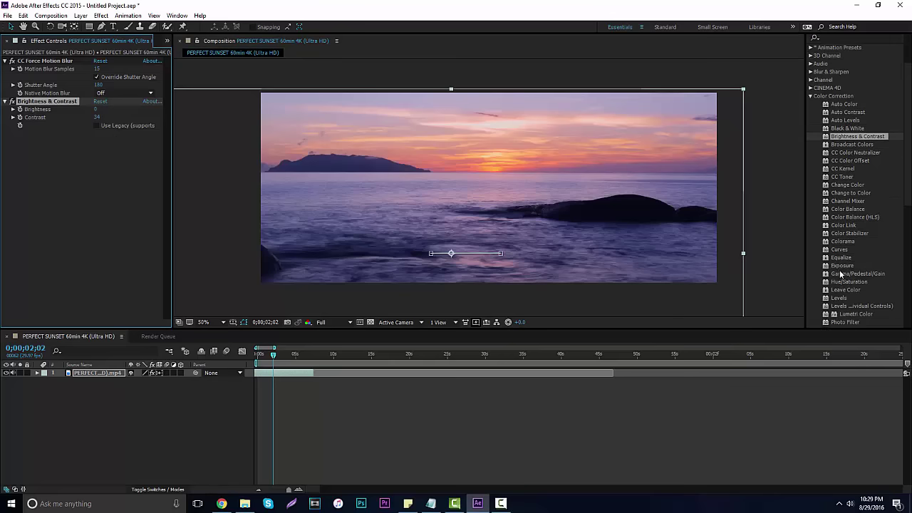
pyautogui.moveTo(841, 265); pyautogui.dragTo(92, 372)
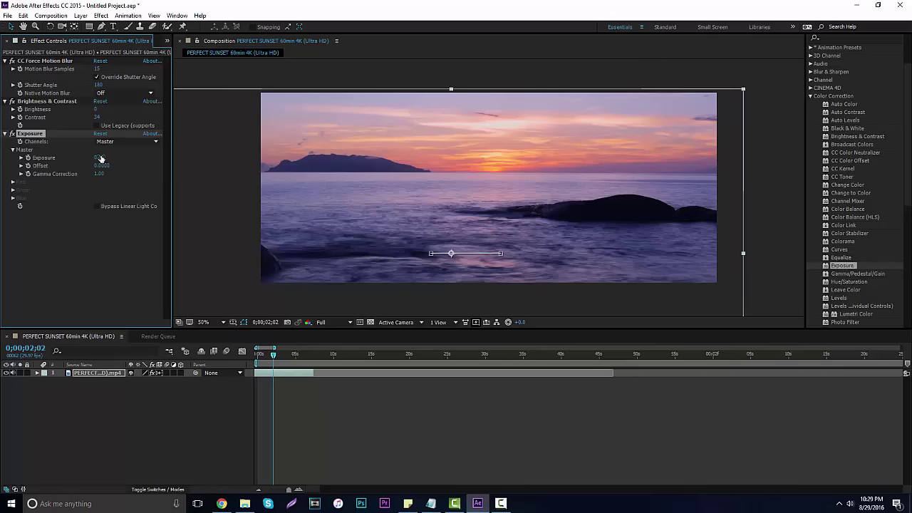
pyautogui.moveTo(99, 157); pyautogui.dragTo(112, 156)
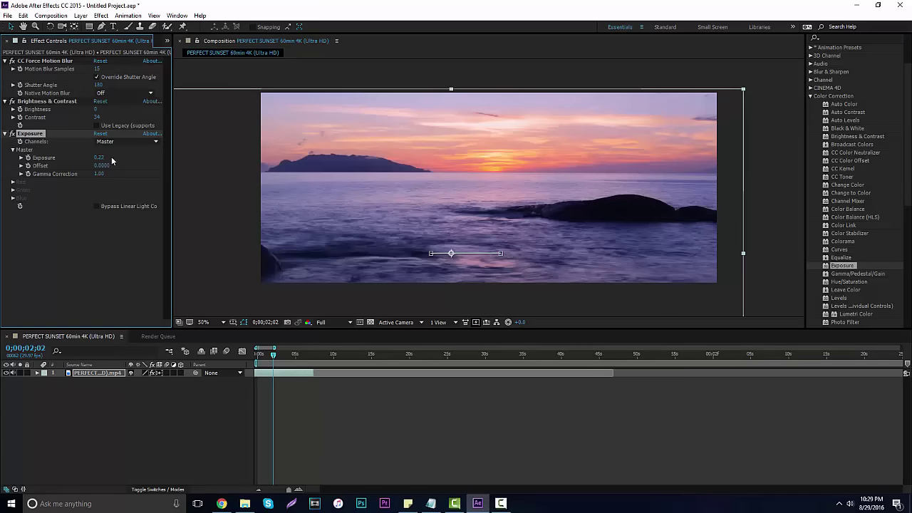
pyautogui.click(97, 236)
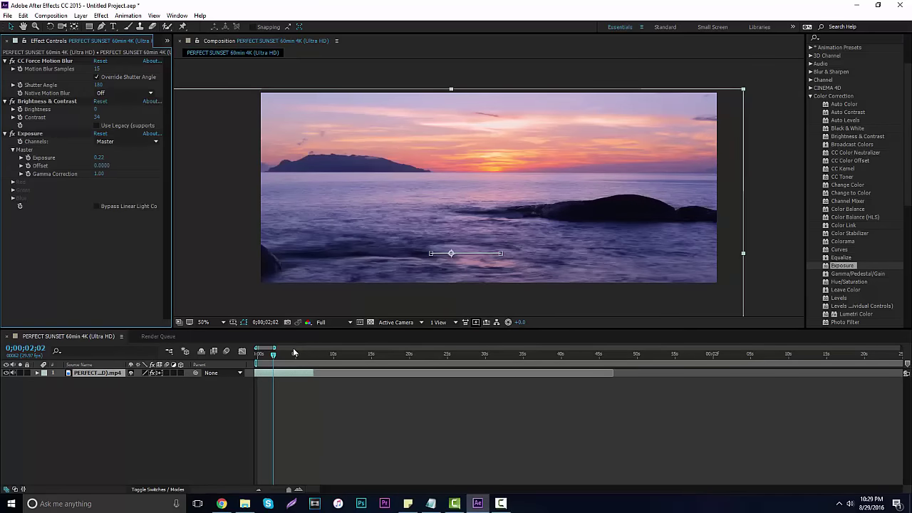
pyautogui.click(294, 352)
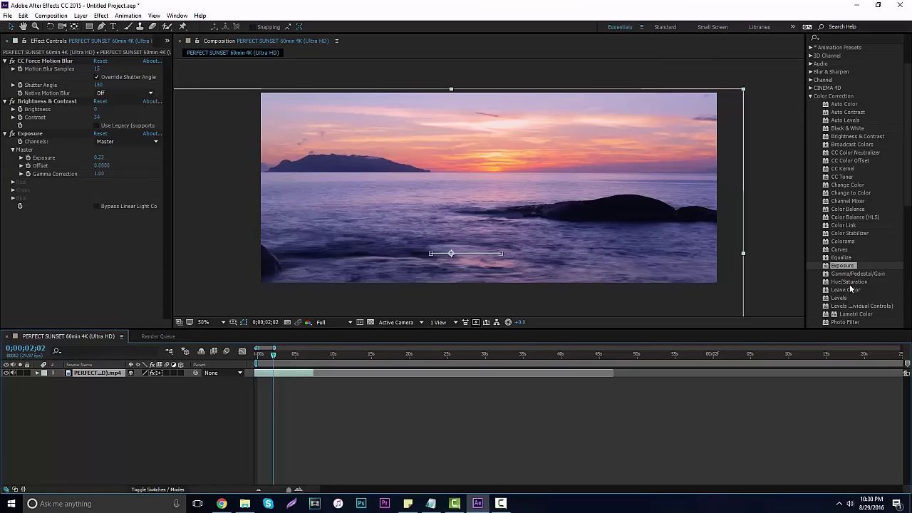
# Step: Apply Hue/Saturation to the sunset layer, set Master Saturation to 9 and deselect the layer
pyautogui.moveTo(849, 281); pyautogui.dragTo(302, 202)
pyautogui.scroll(-2, 302, 203)
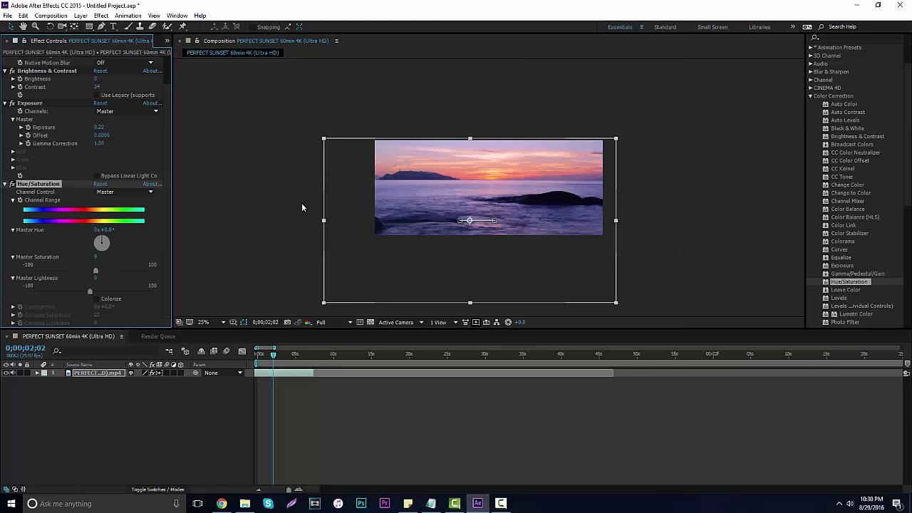
pyautogui.click(654, 153)
# Step: Set the work area to end at 0;00;07;10, where the sunset clip ends
pyautogui.moveTo(268, 347)
pyautogui.mouseDown()
pyautogui.moveTo(302, 357)
pyautogui.moveTo(257, 355)
pyautogui.mouseUp()
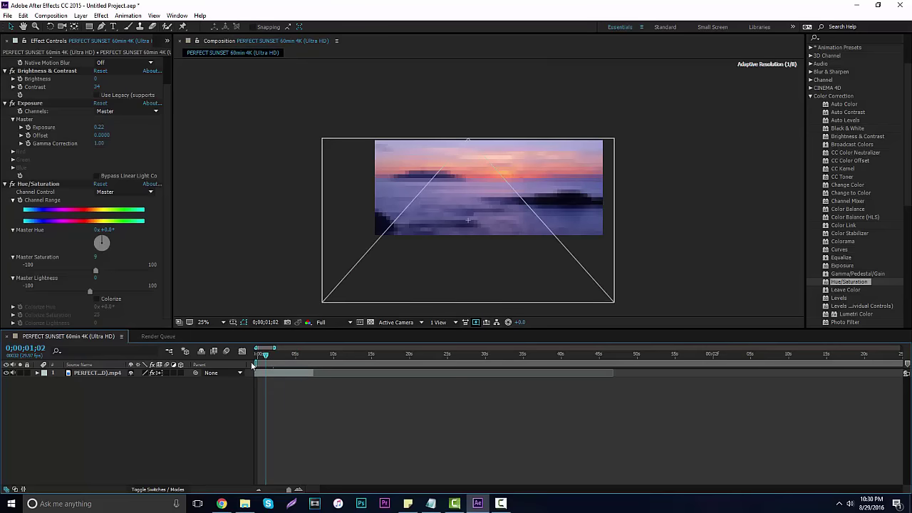
pyautogui.click(314, 354)
pyautogui.moveTo(314, 355); pyautogui.dragTo(313, 355)
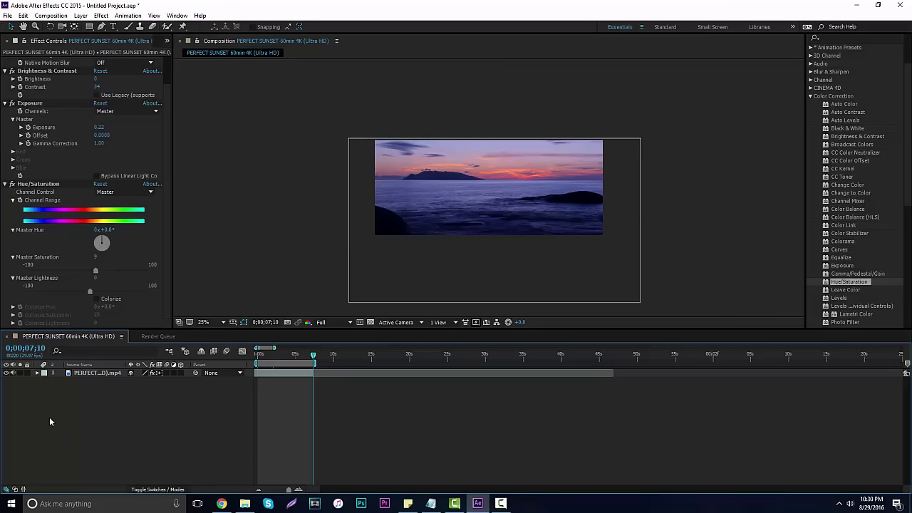
# Step: Add the composition to the render queue and accept its render settings with Best quality and Full resolution
pyautogui.click(51, 15)
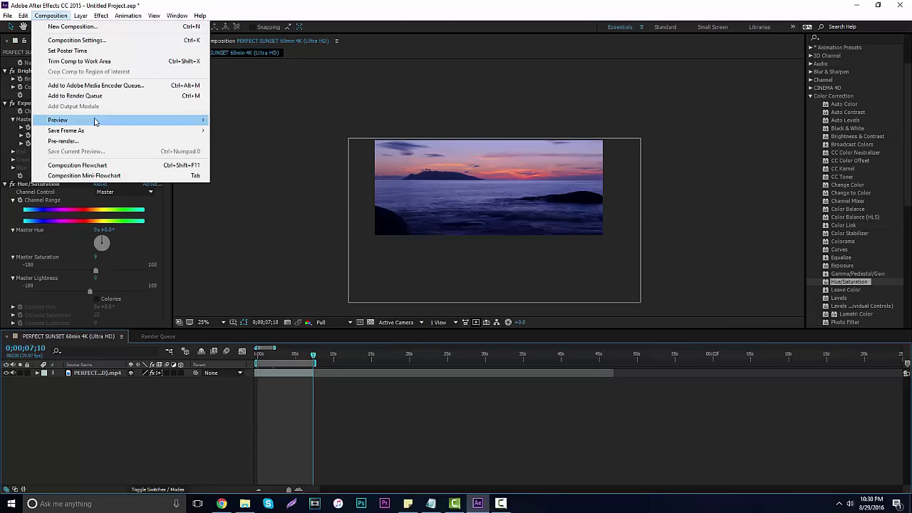
pyautogui.click(107, 98)
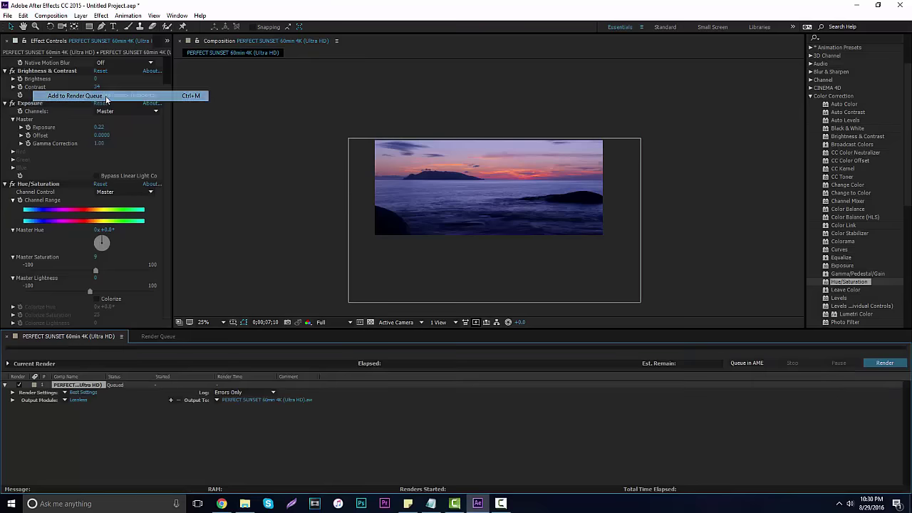
pyautogui.click(81, 393)
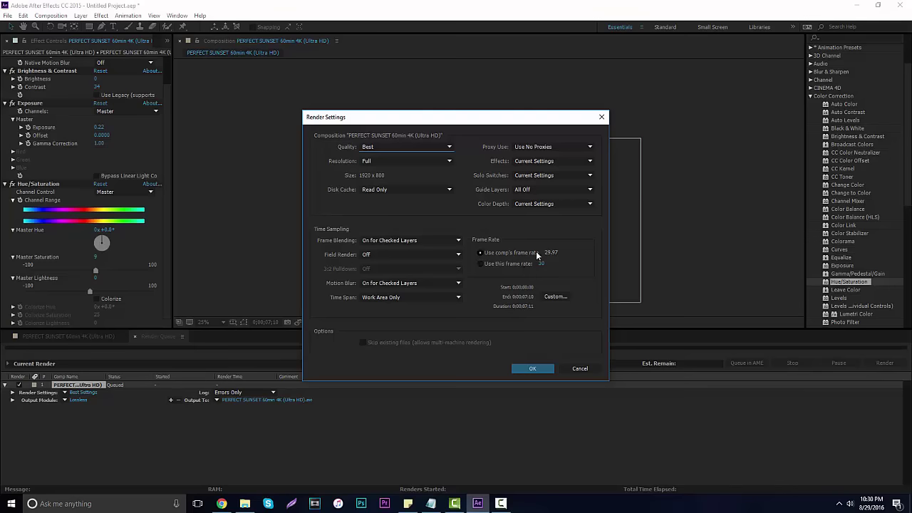
pyautogui.click(398, 147)
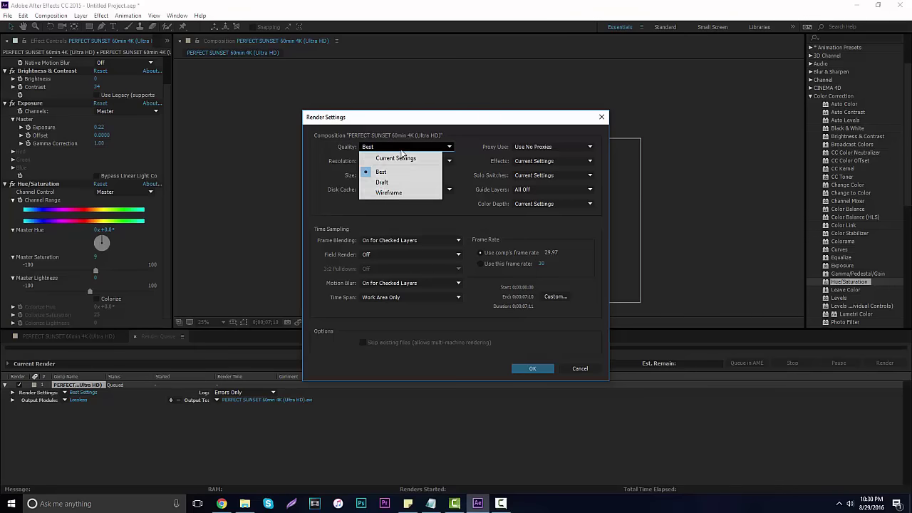
pyautogui.click(396, 163)
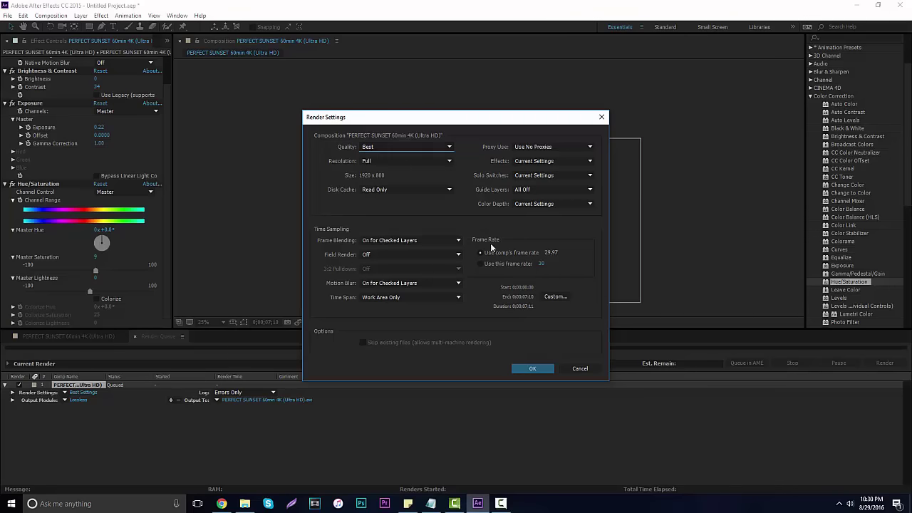
pyautogui.click(532, 368)
# Step: Set the output module's format to QuickTime, keeping the Animation video codec
pyautogui.click(75, 400)
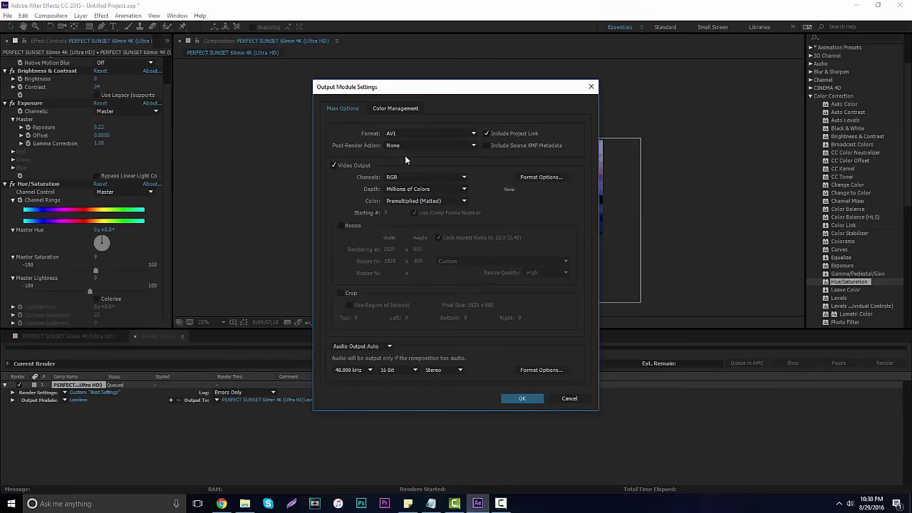
pyautogui.click(423, 135)
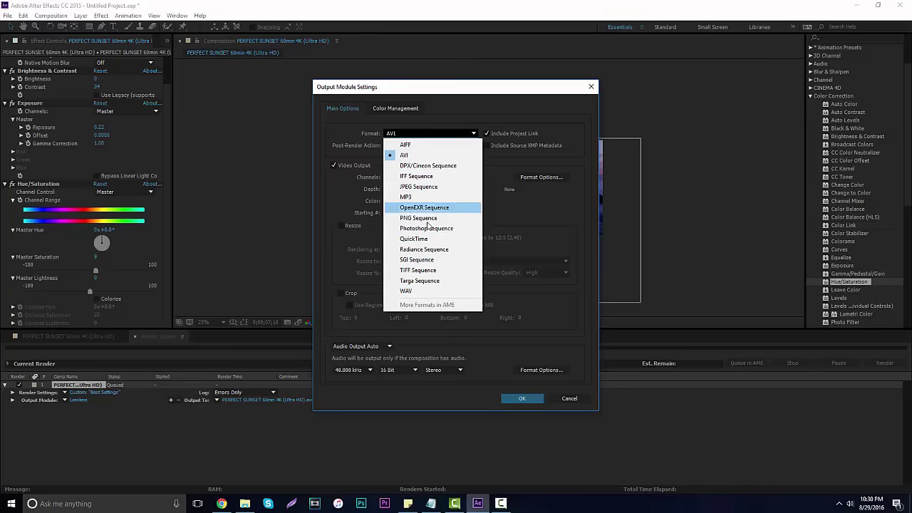
pyautogui.click(413, 238)
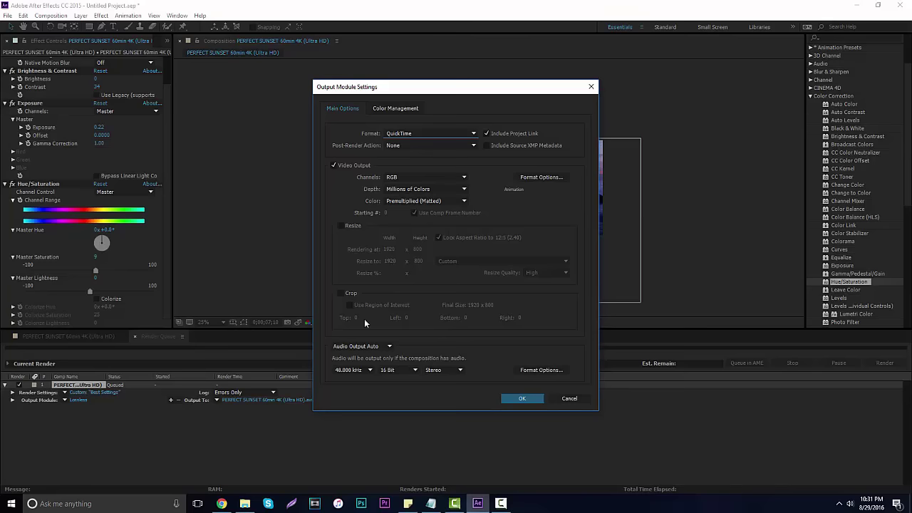
pyautogui.click(539, 178)
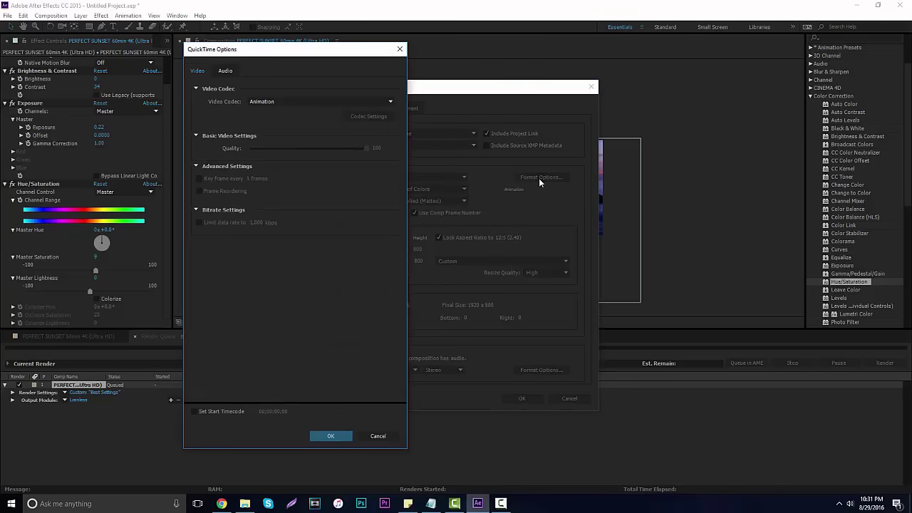
pyautogui.click(286, 102)
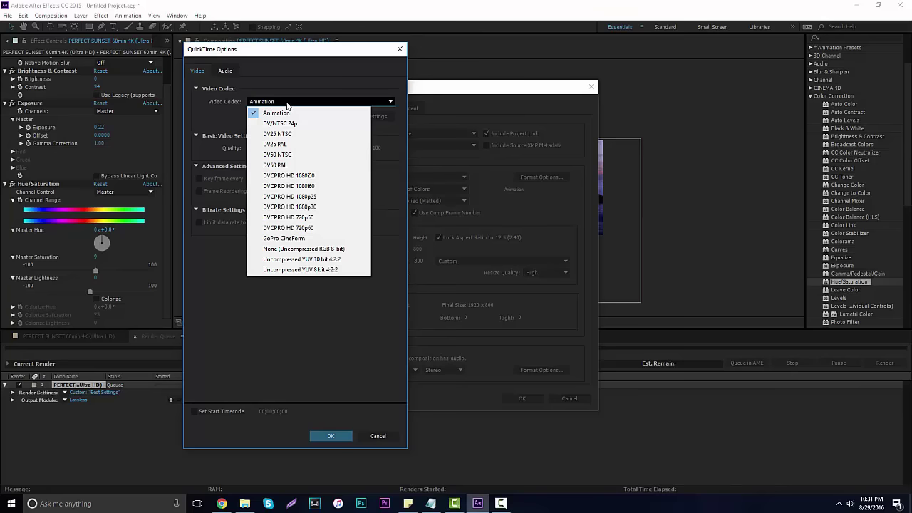
pyautogui.click(287, 105)
pyautogui.click(335, 434)
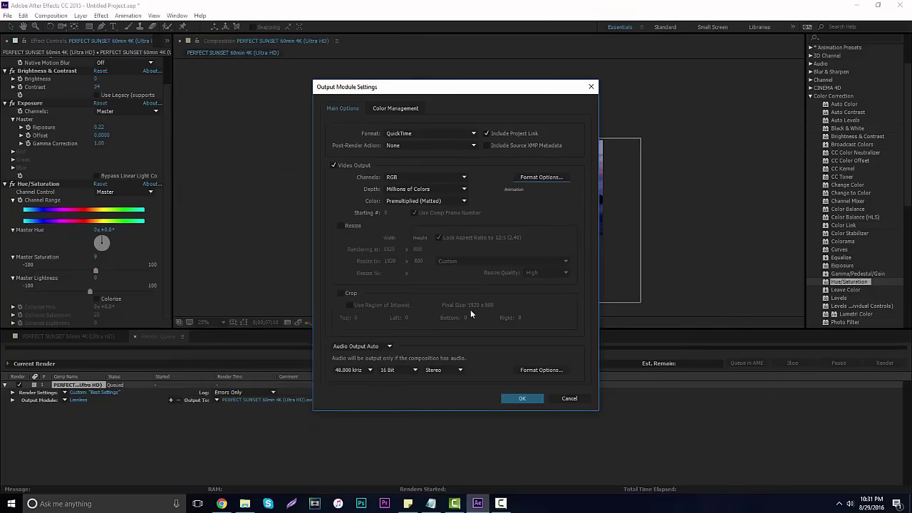
pyautogui.click(518, 399)
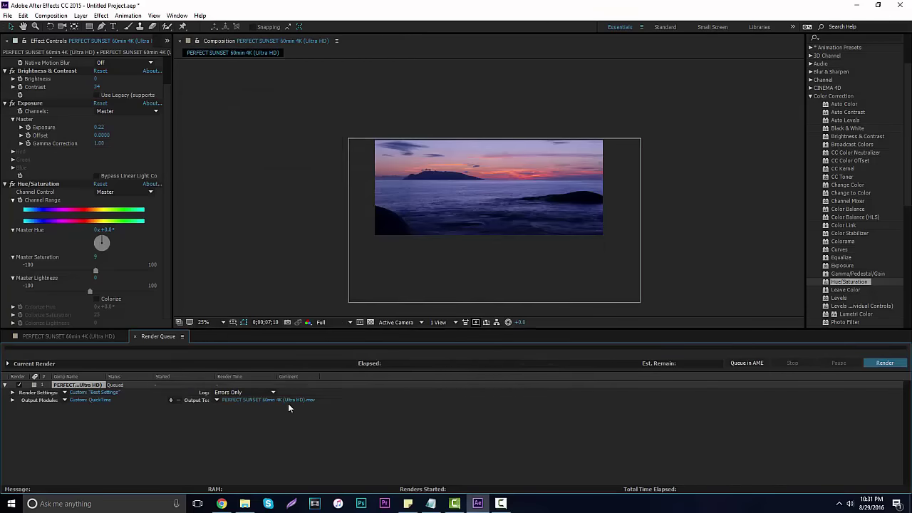
# Step: Name the output movie Tutorial and save it in the TimelapseRaw folder
pyautogui.click(291, 400)
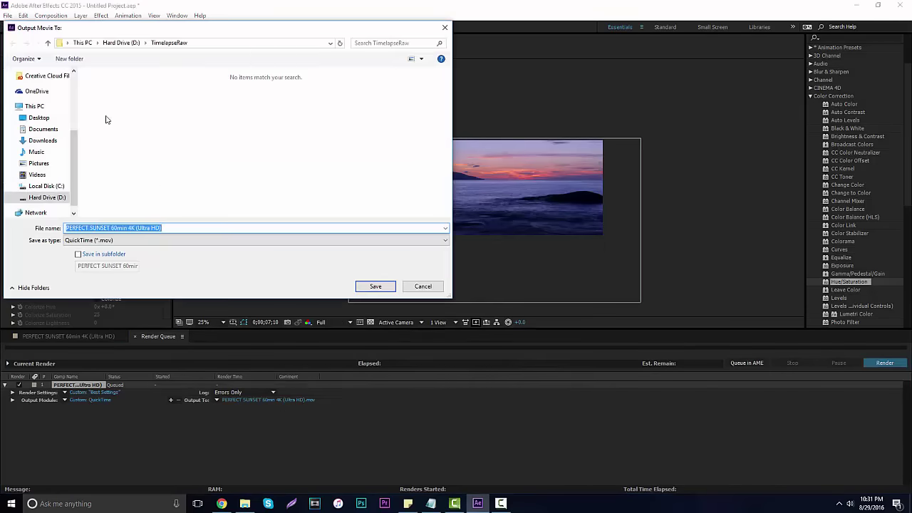
pyautogui.write('Tutorial')
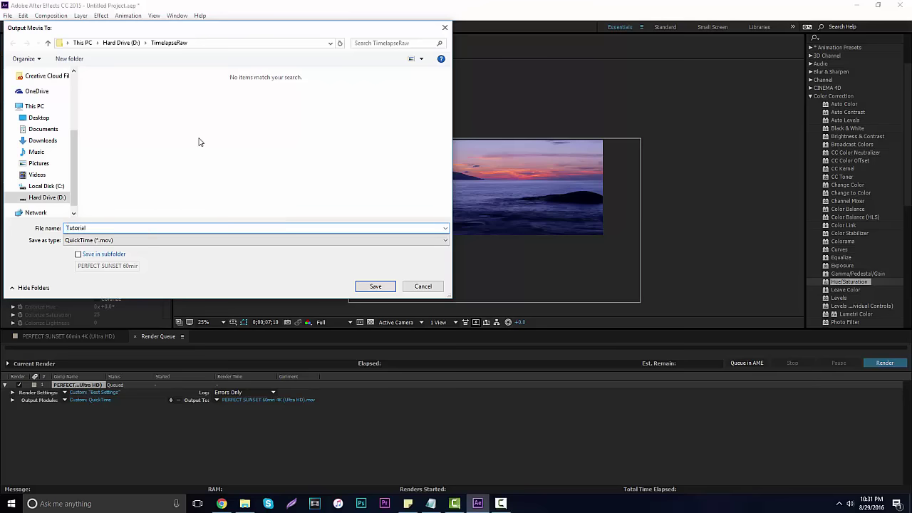
pyautogui.press('Return')
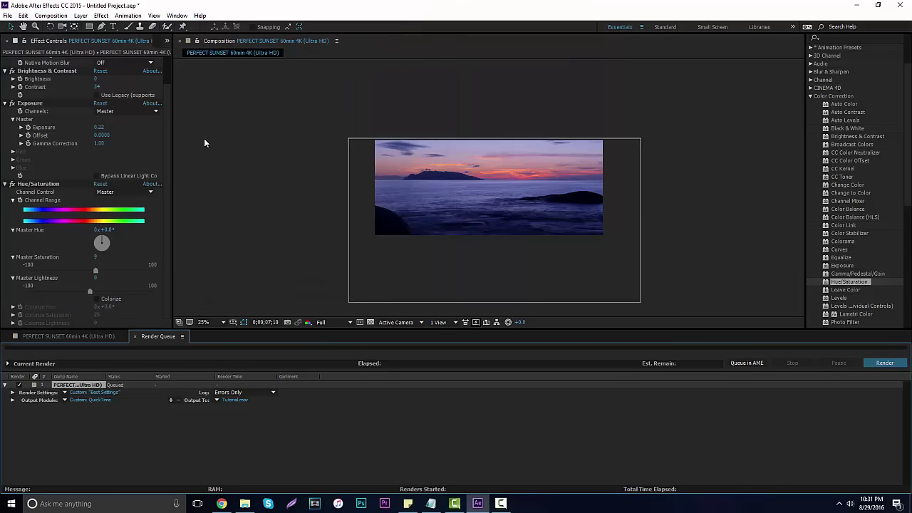
# Step: Start rendering the queued sunset composition to Tutorial.mov
pyautogui.click(895, 366)
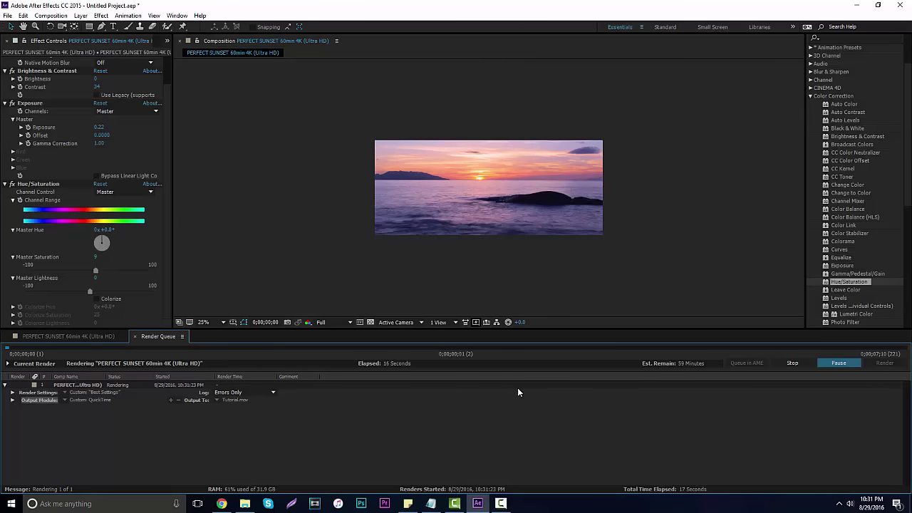
pyautogui.click(500, 503)
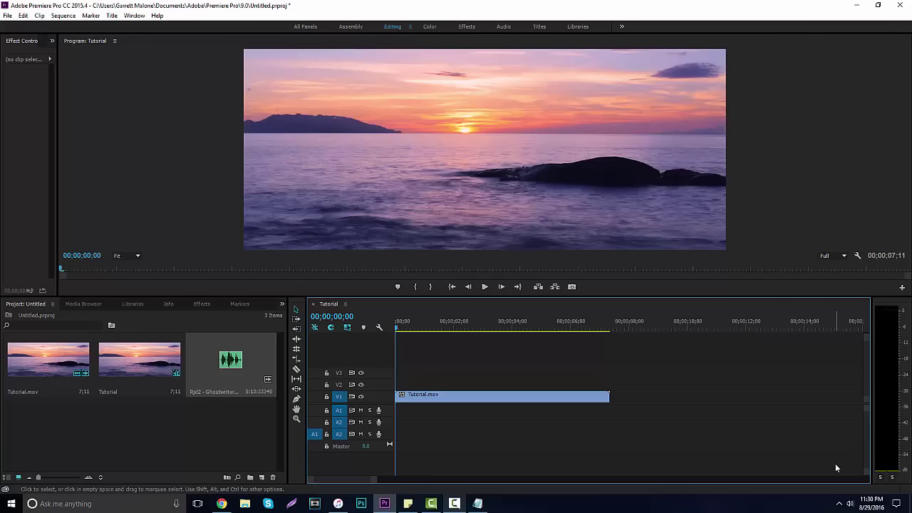
# Step: Play the rendered Tutorial.mov sequence in Premiere Pro, then replay it from the start to review the timelapse
pyautogui.click(485, 288)
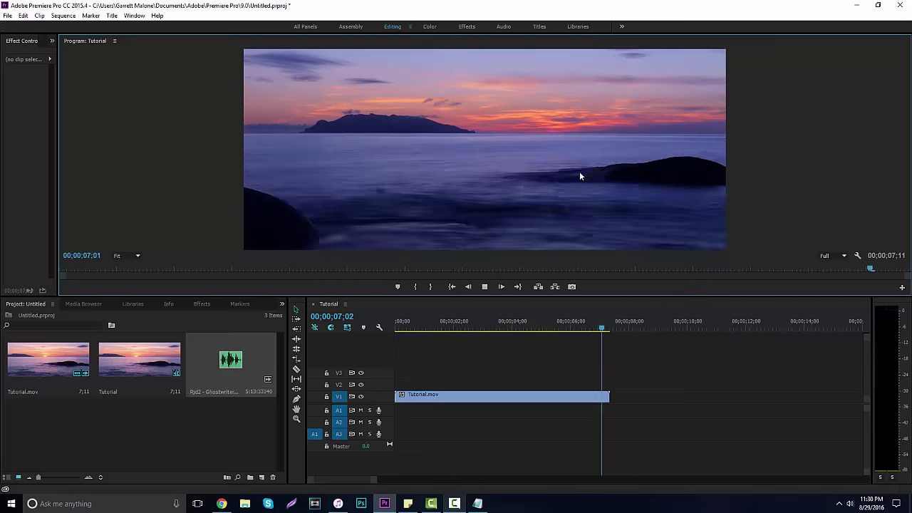
pyautogui.click(484, 286)
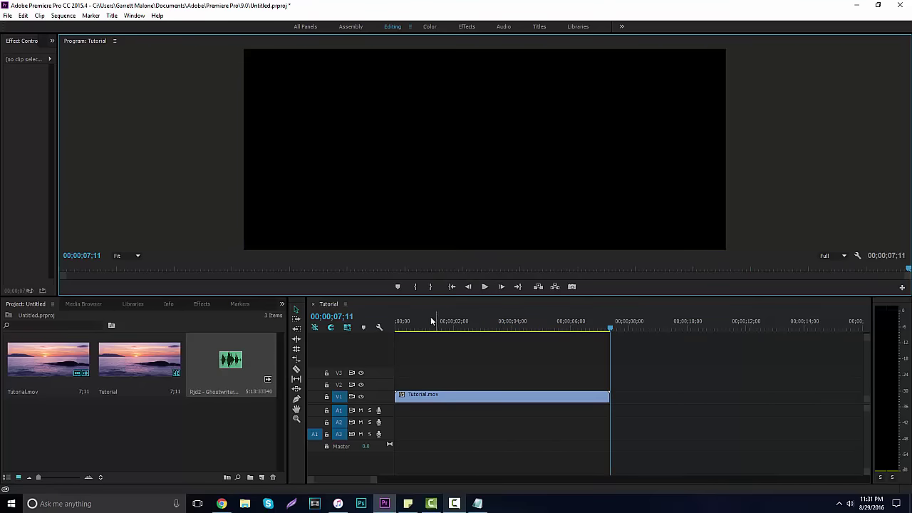
pyautogui.click(488, 288)
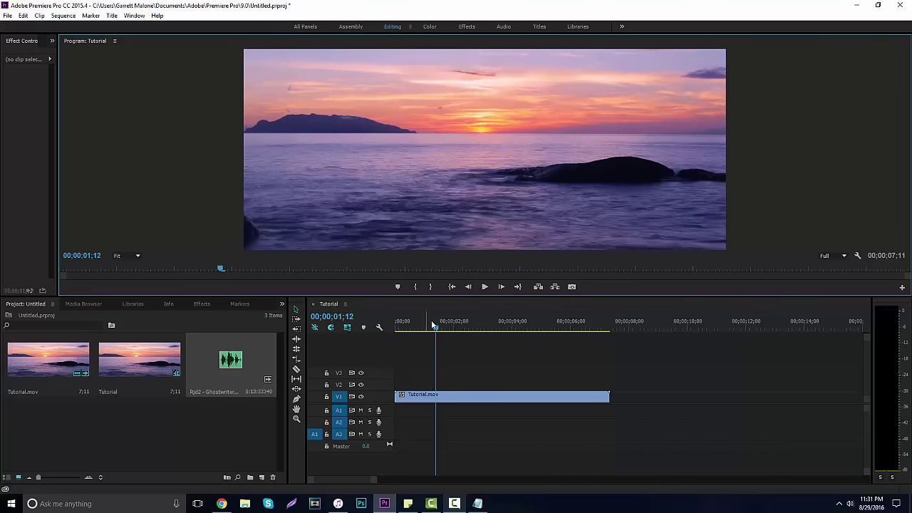
pyautogui.moveTo(436, 328); pyautogui.dragTo(394, 353)
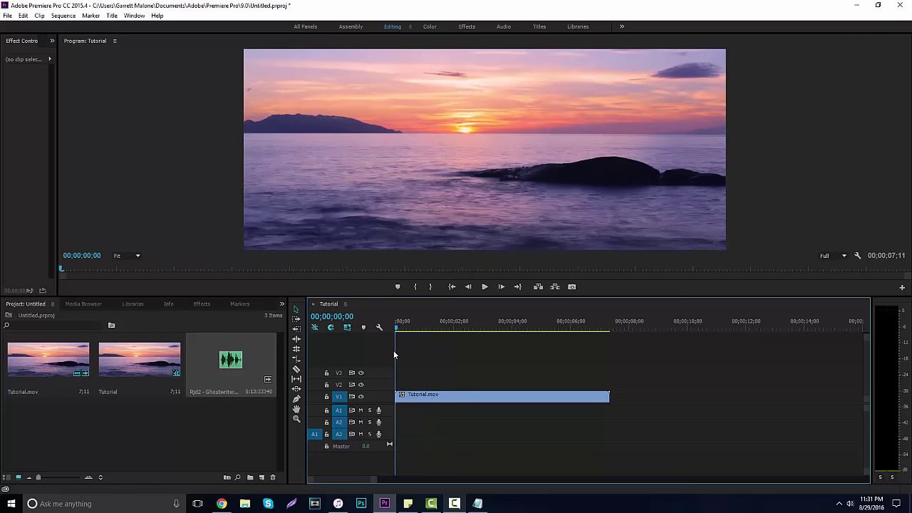
pyautogui.click(484, 286)
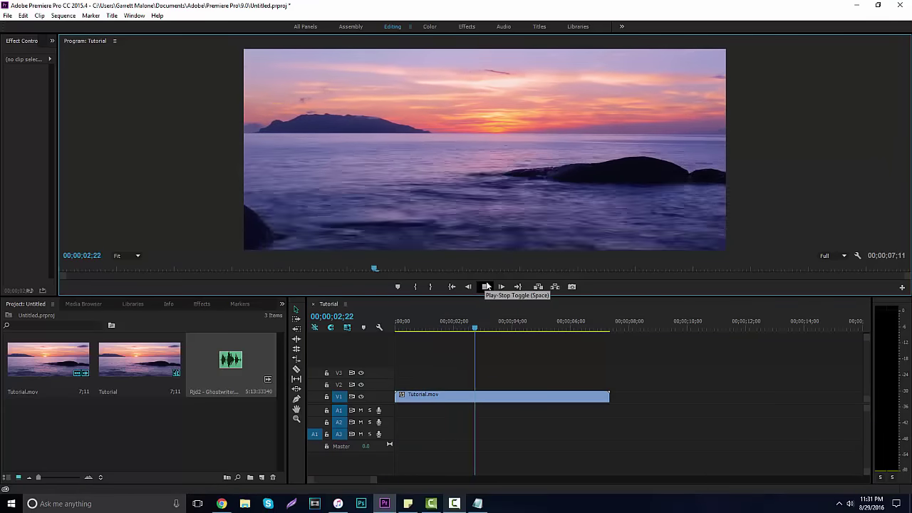
pyautogui.click(487, 286)
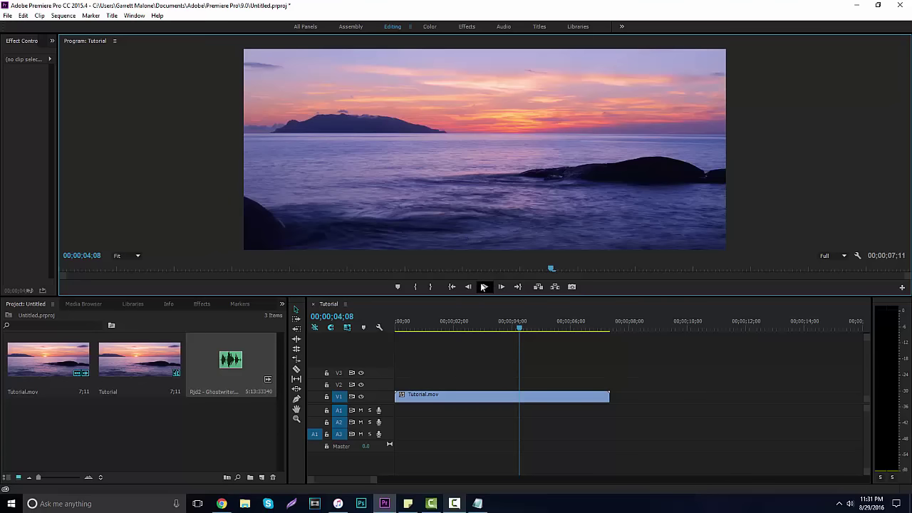
pyautogui.click(484, 286)
pyautogui.click(484, 286)
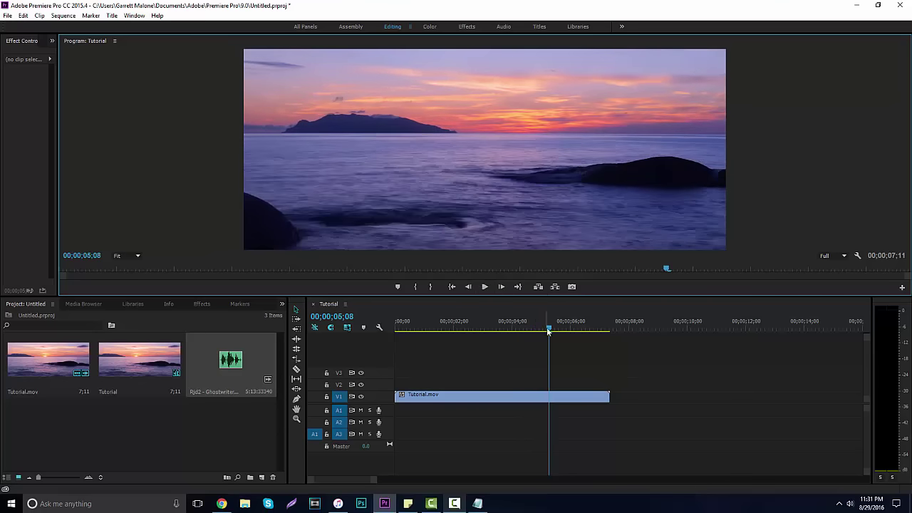
# Step: Scrub back and forth through the Tutorial sequence to examine the pan, motion blur and color across the clip
pyautogui.moveTo(542, 332); pyautogui.dragTo(422, 346)
pyautogui.moveTo(431, 339); pyautogui.dragTo(528, 334)
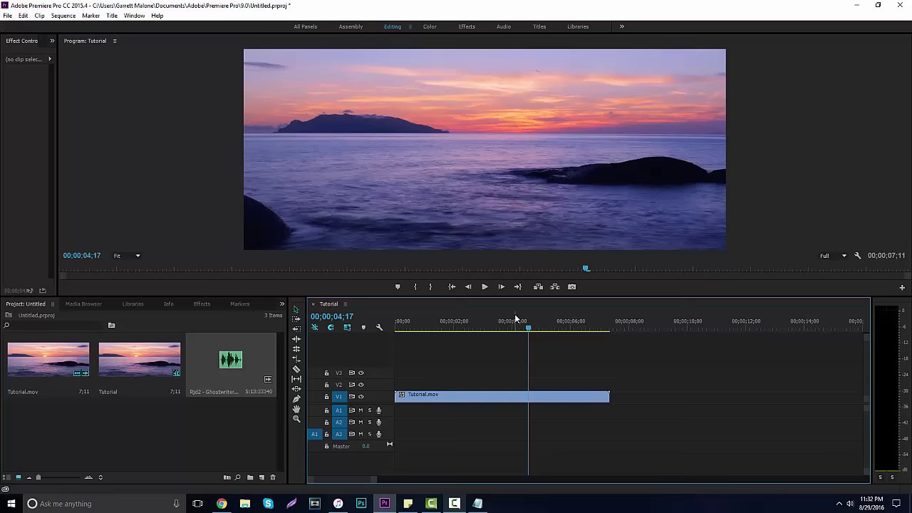
pyautogui.moveTo(435, 322); pyautogui.dragTo(537, 328)
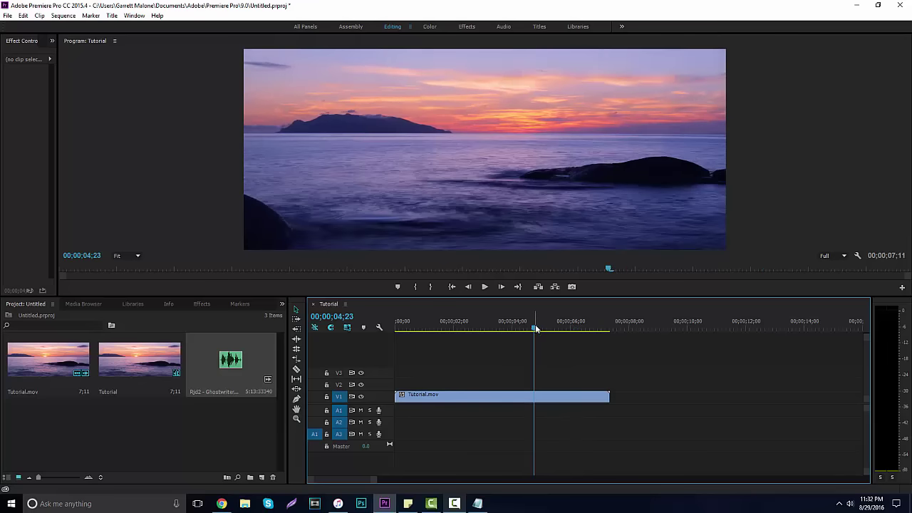